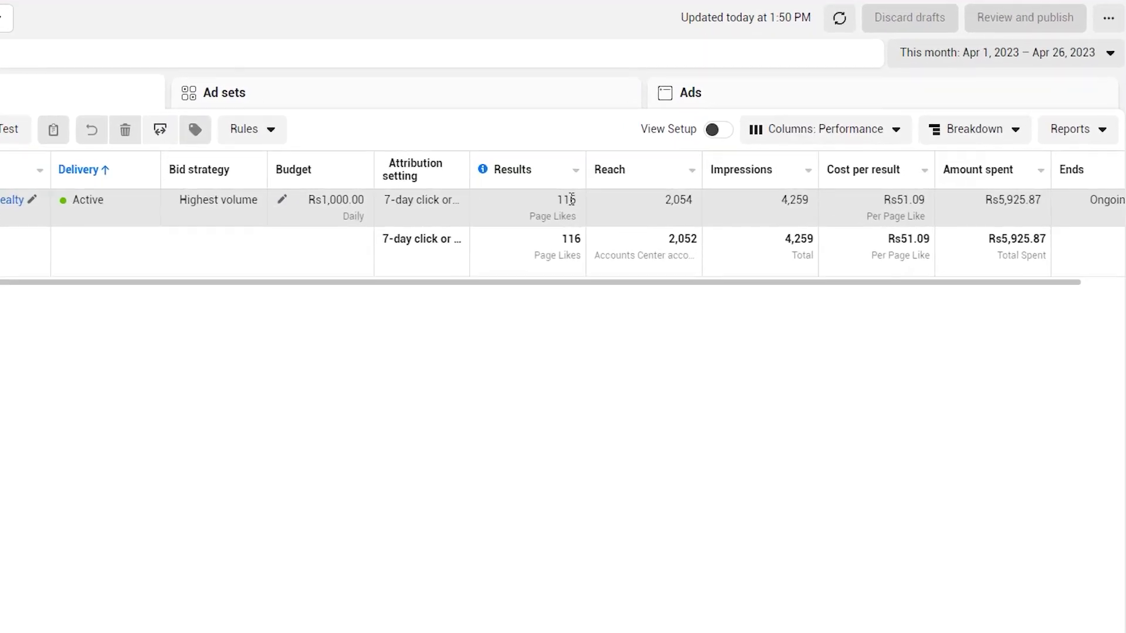
Examine the cost per result and the amount spent for the active page likes campaign.
{"action": "double_click", "coordinate": [922, 193]}
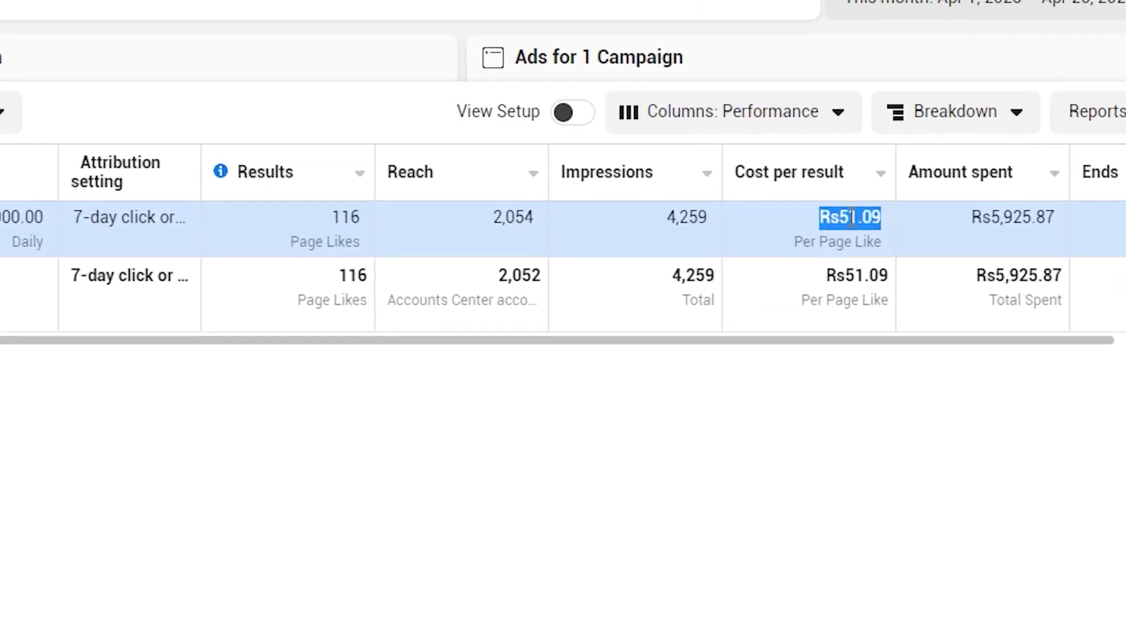
{"action": "left_click", "coordinate": [976, 191]}
{"action": "double_click", "coordinate": [1009, 220]}
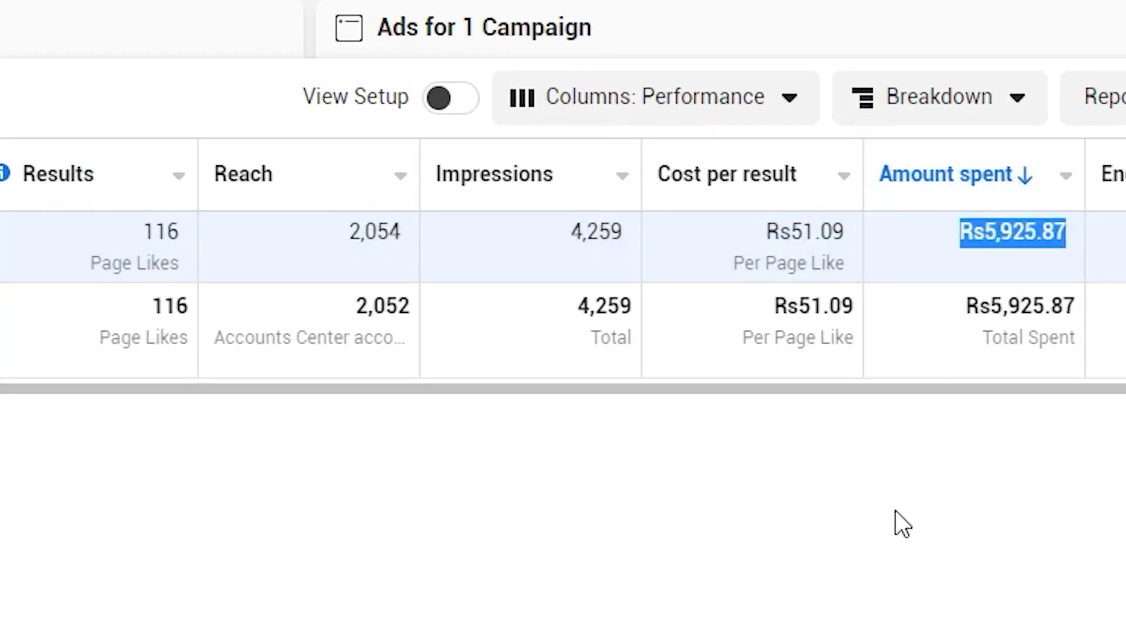
{"action": "left_click", "coordinate": [880, 528]}
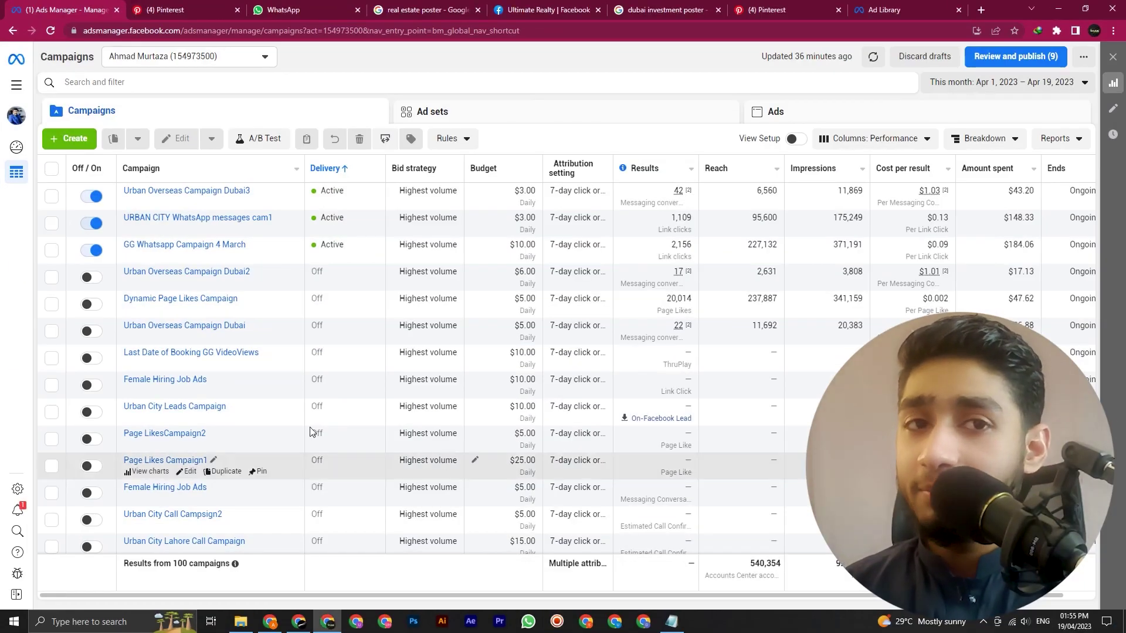
Create a new campaign with the Engagement objective.
{"action": "left_click", "coordinate": [73, 139]}
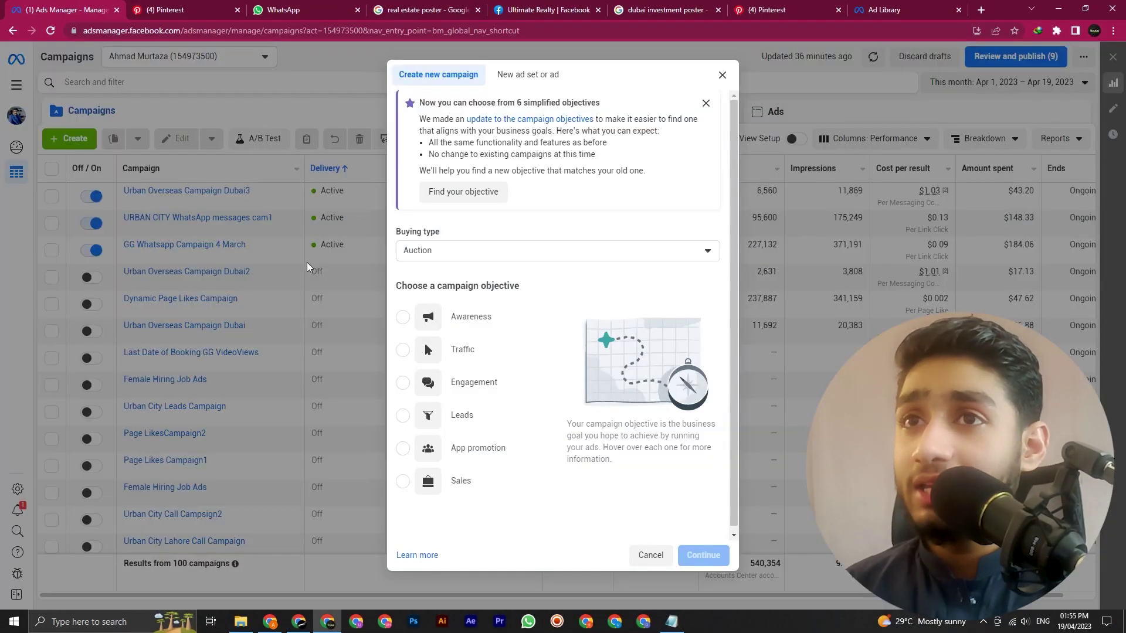
{"action": "left_click", "coordinate": [454, 383]}
{"action": "left_click", "coordinate": [707, 554]}
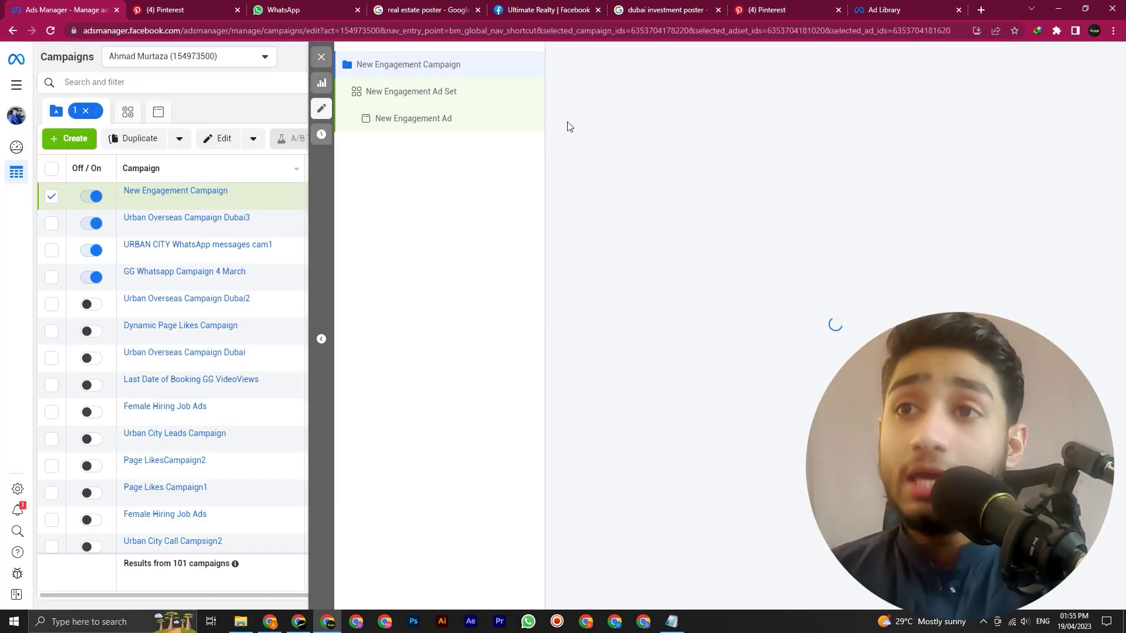
Rename the new campaign as "Page Likes Campaign Dubai UltimateRealty".
{"action": "left_click", "coordinate": [676, 145]}
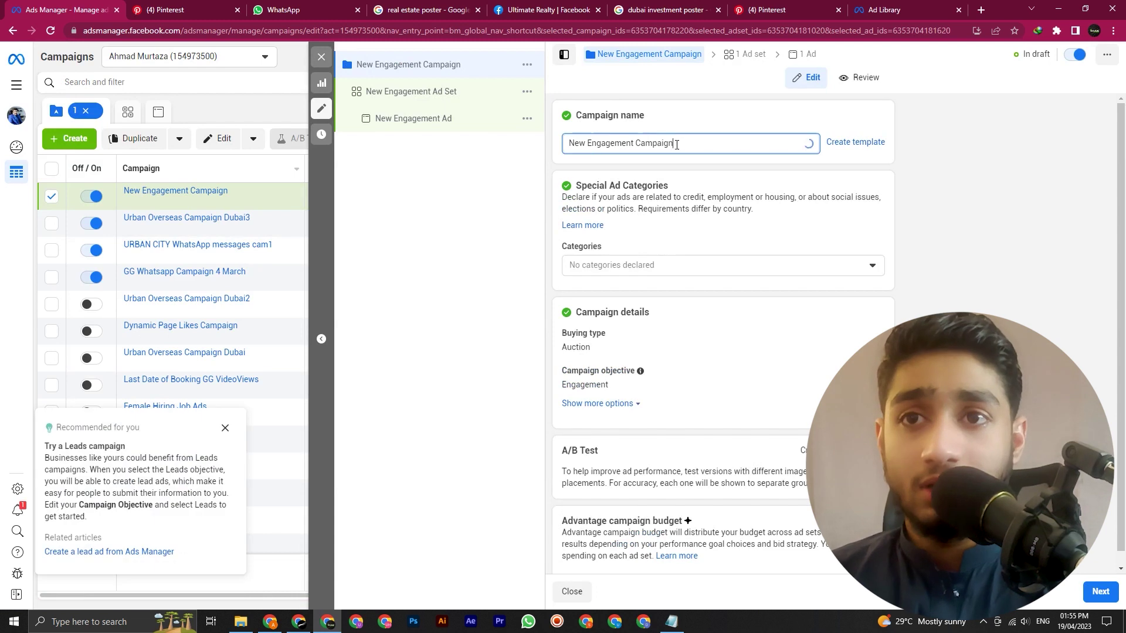
{"action": "left_click_drag", "start_coordinate": [676, 145], "coordinate": [565, 152]}
{"action": "type", "text": "Page"}
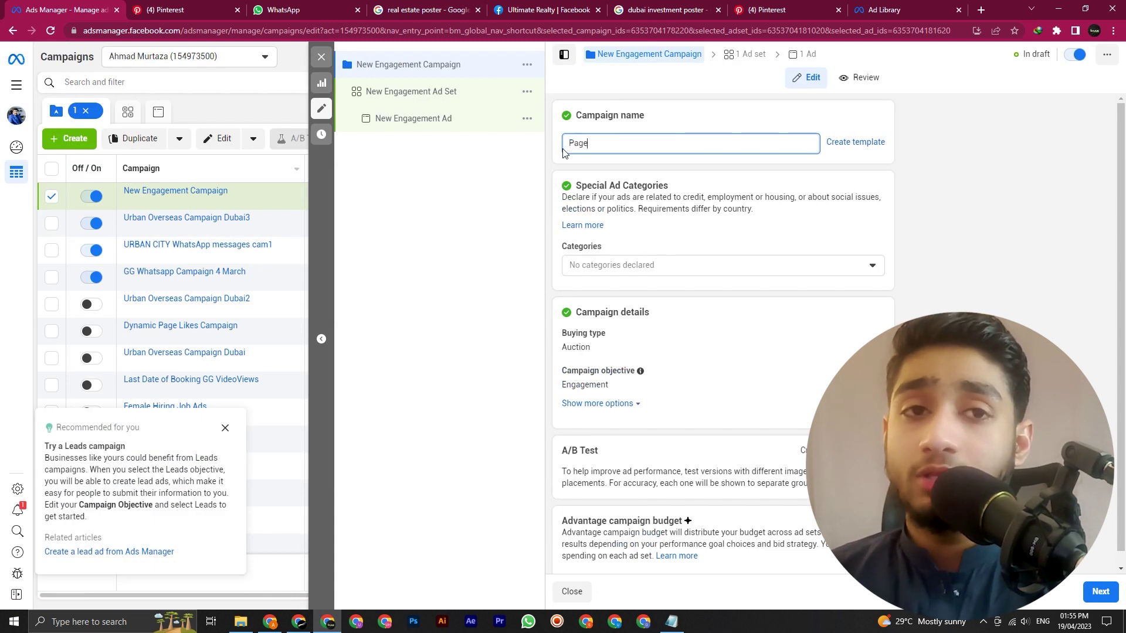
{"action": "type", "text": " Lik"}
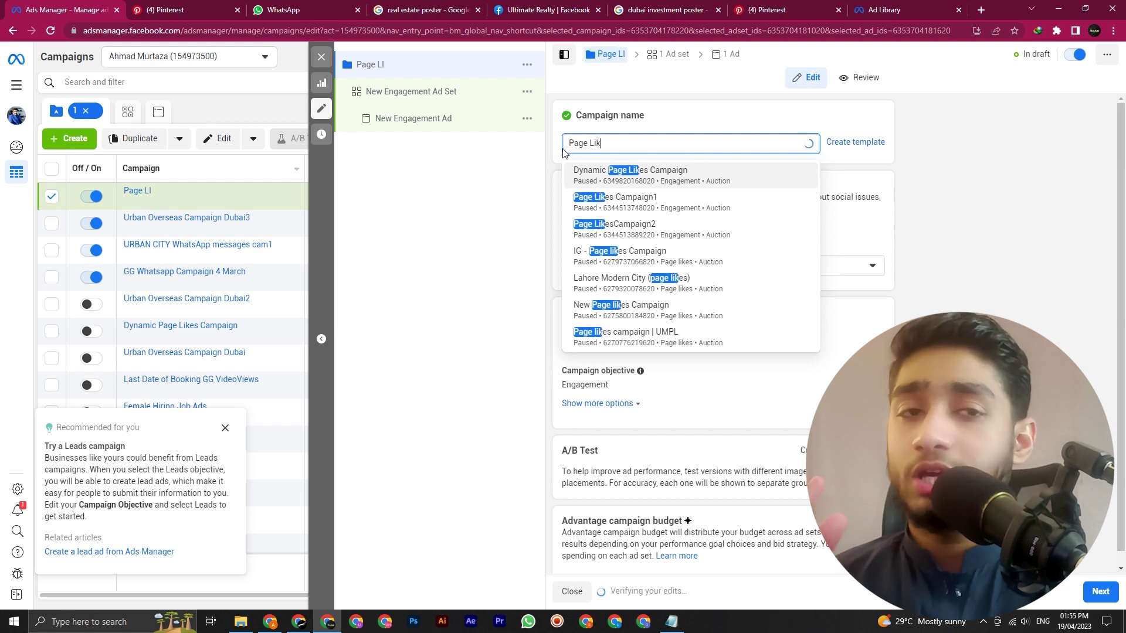
{"action": "type", "text": "es Campaign Dubai "}
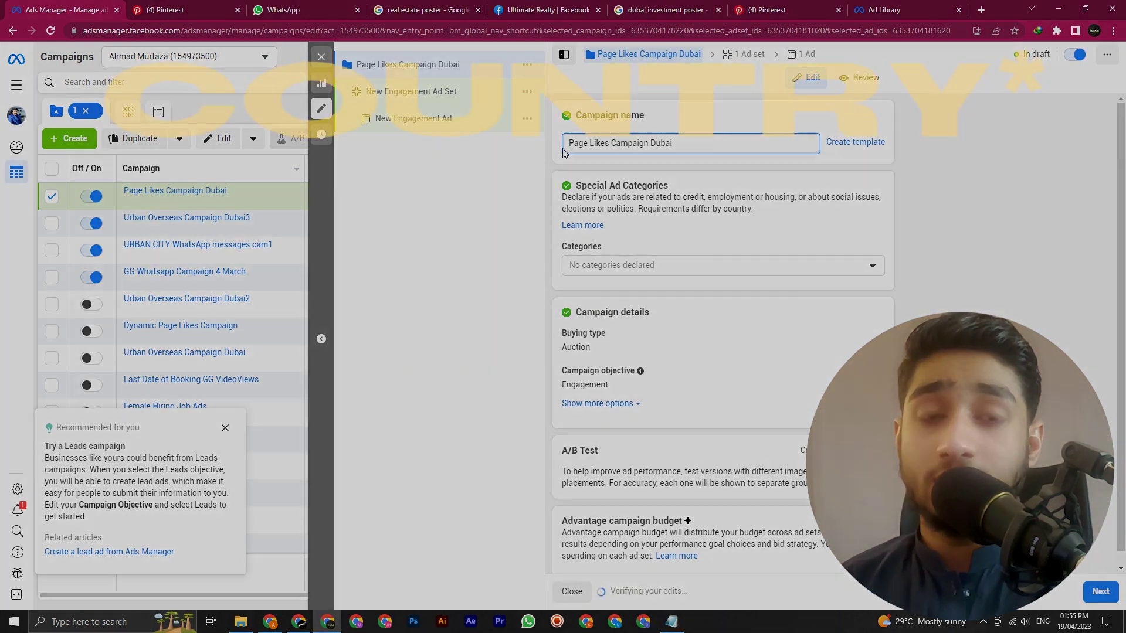
{"action": "type", "text": "UltimateRealty"}
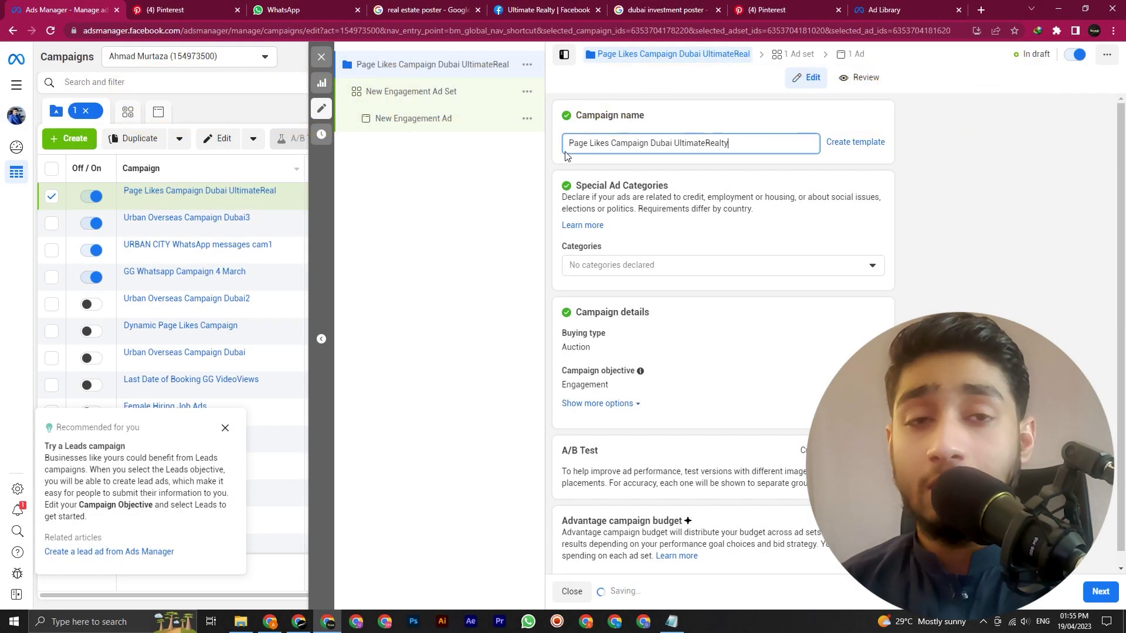
Declare Housing as the campaign's special ad category.
{"action": "left_click", "coordinate": [593, 269]}
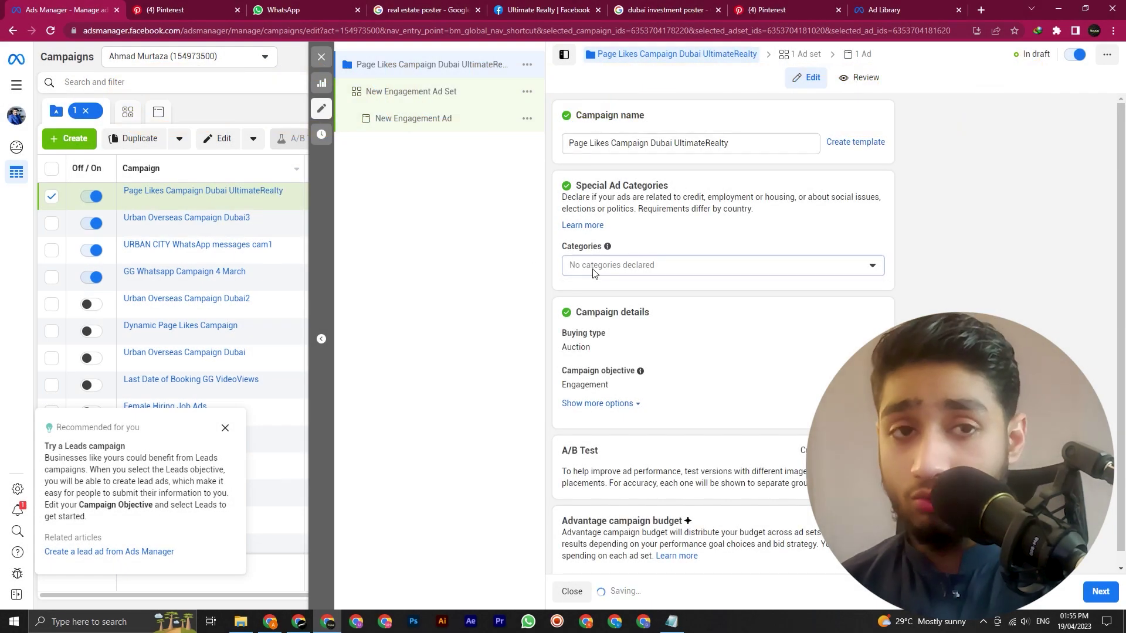
{"action": "left_click", "coordinate": [495, 274]}
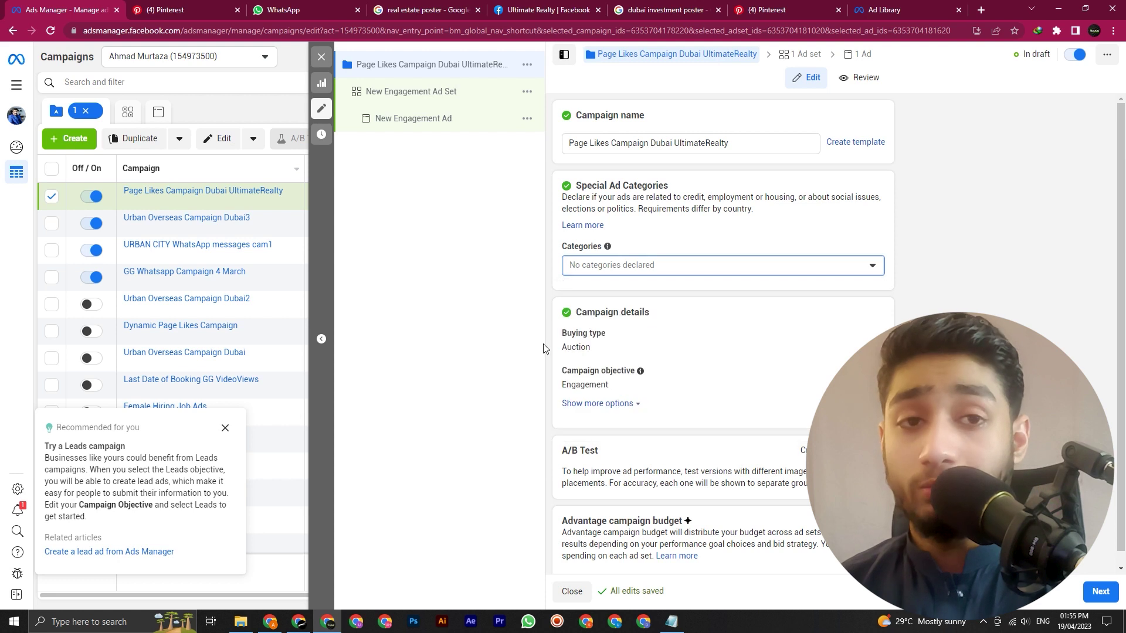
{"action": "left_click", "coordinate": [581, 270]}
{"action": "left_click", "coordinate": [623, 390]}
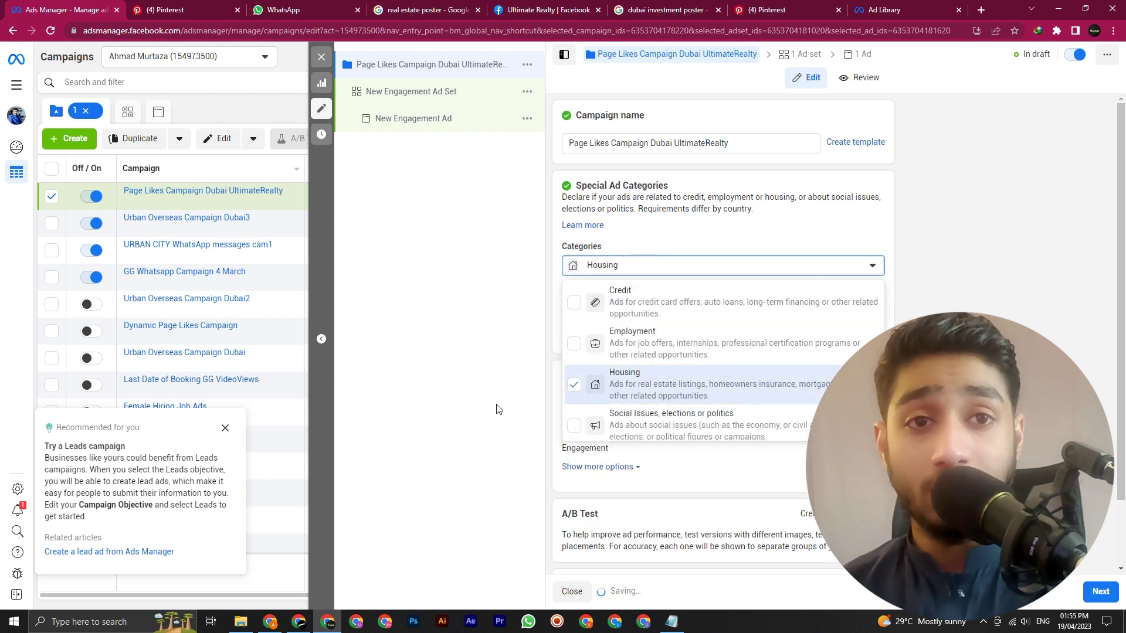
{"action": "left_click", "coordinate": [495, 405]}
Add United Arab Emirates to the countries of the special ad category.
{"action": "scroll", "coordinate": [653, 425], "scroll_direction": "down", "scroll_amount": 2}
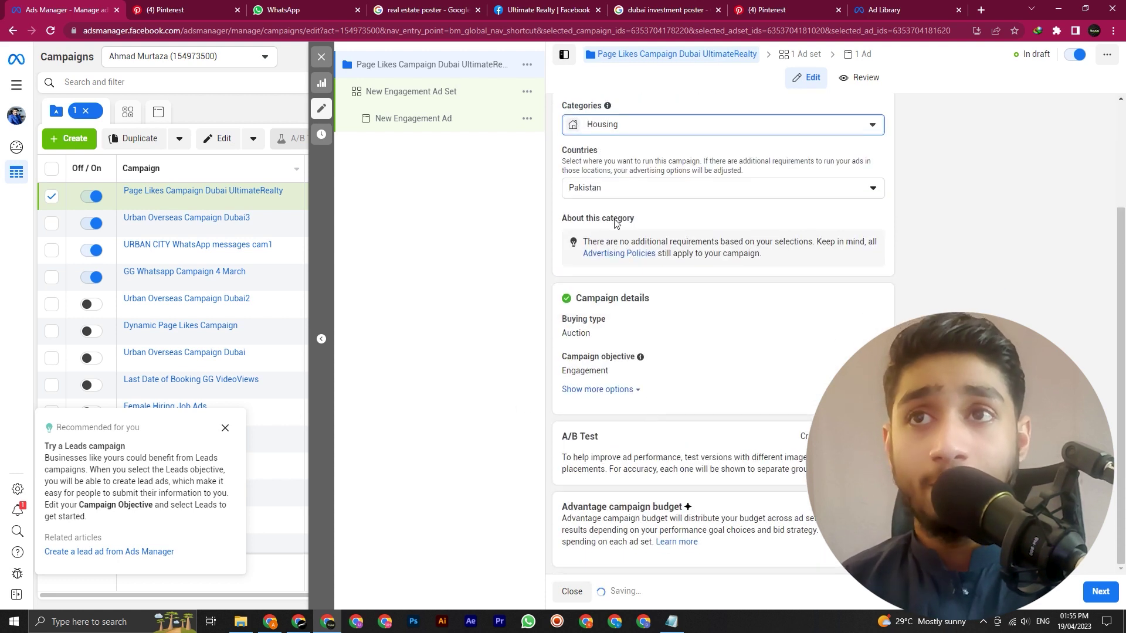
{"action": "left_click", "coordinate": [609, 199]}
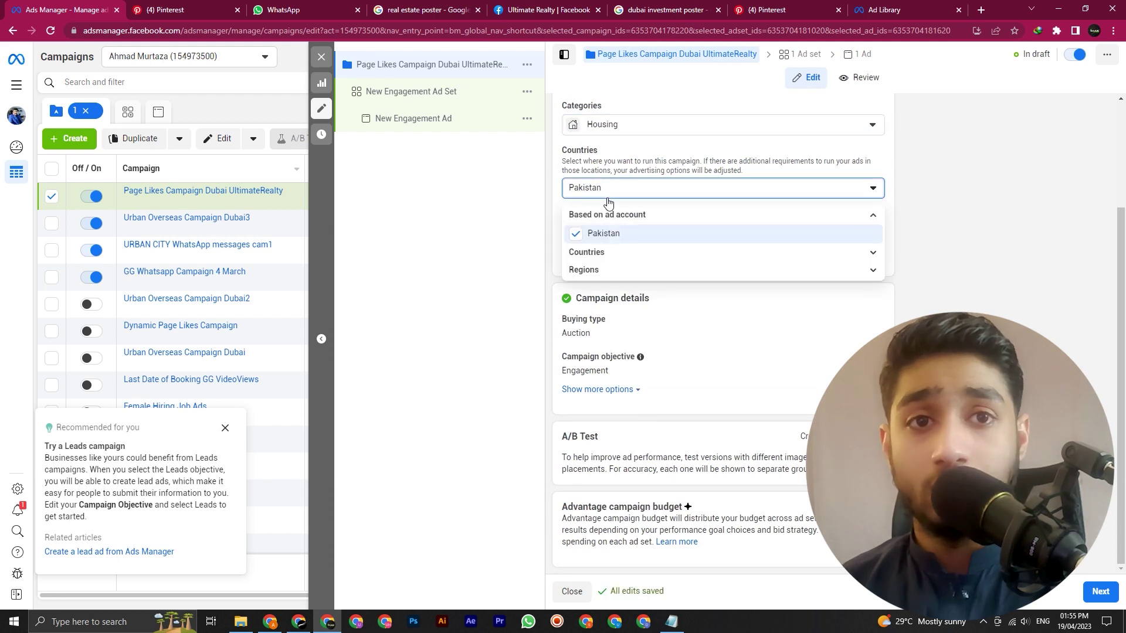
{"action": "left_click", "coordinate": [589, 253]}
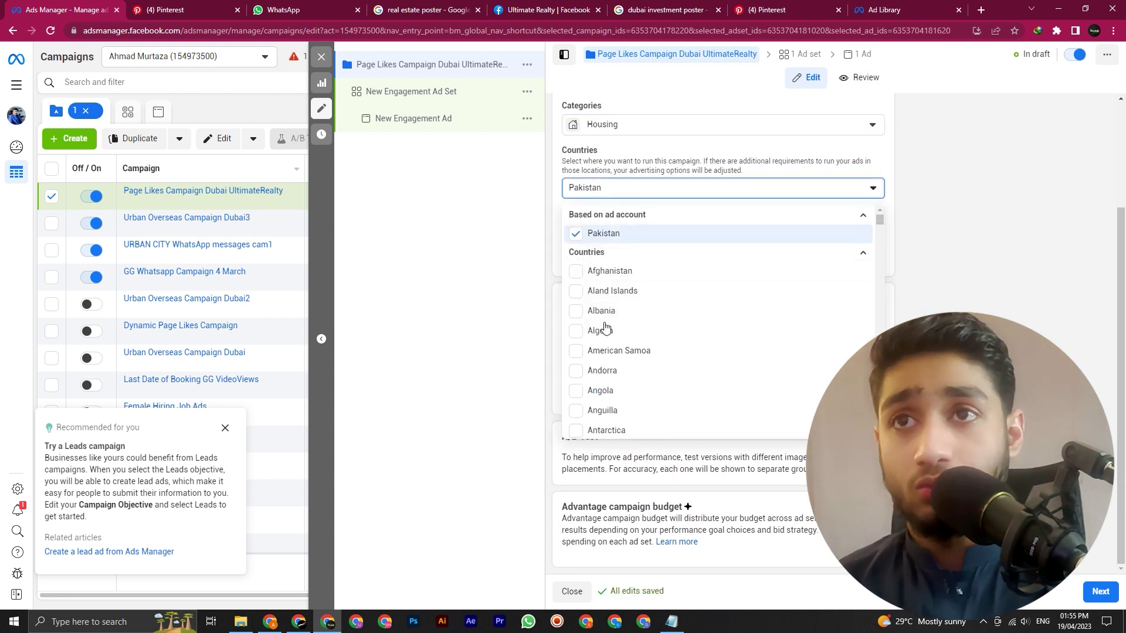
{"action": "scroll", "coordinate": [604, 328], "scroll_direction": "down", "scroll_amount": 20}
{"action": "scroll", "coordinate": [606, 330], "scroll_direction": "down", "scroll_amount": 20}
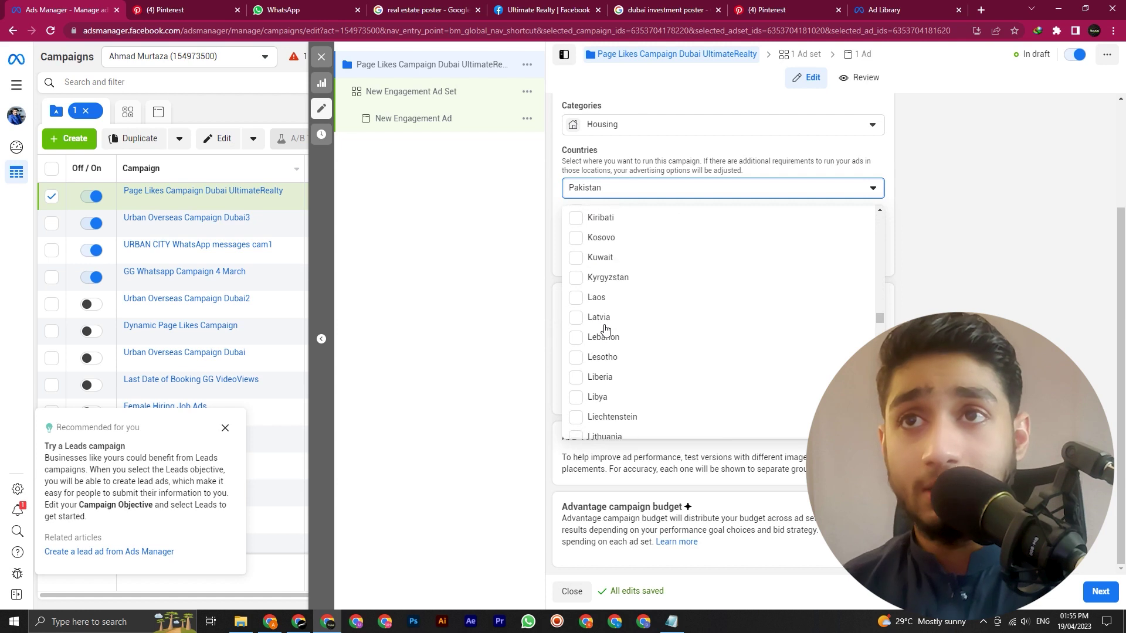
{"action": "scroll", "coordinate": [606, 330], "scroll_direction": "down", "scroll_amount": 15}
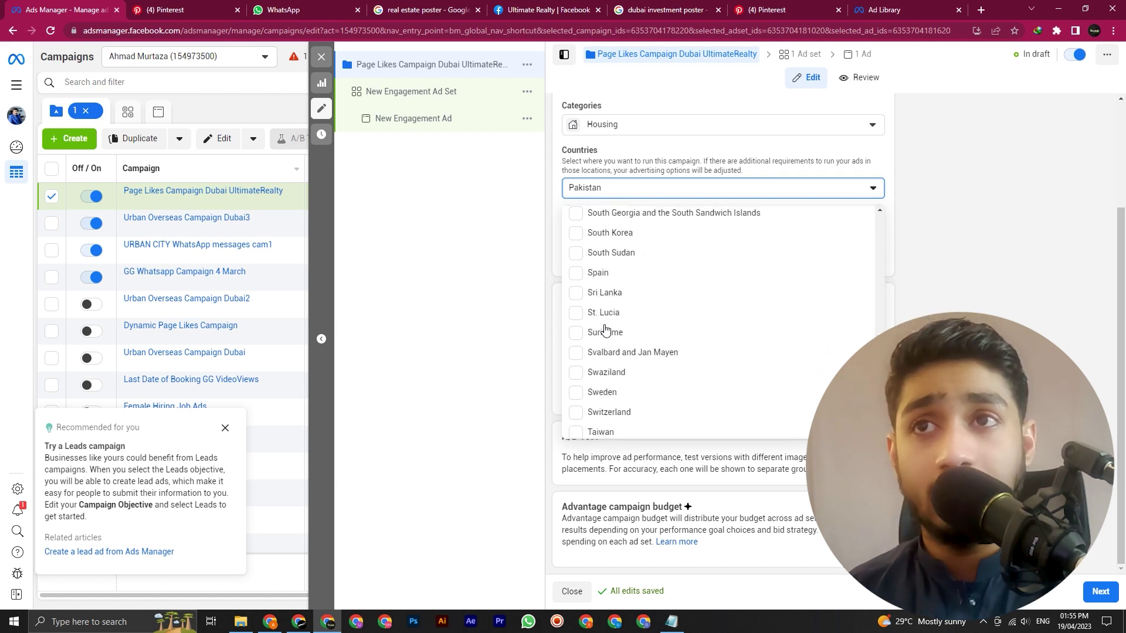
{"action": "scroll", "coordinate": [606, 330], "scroll_direction": "up", "scroll_amount": 4}
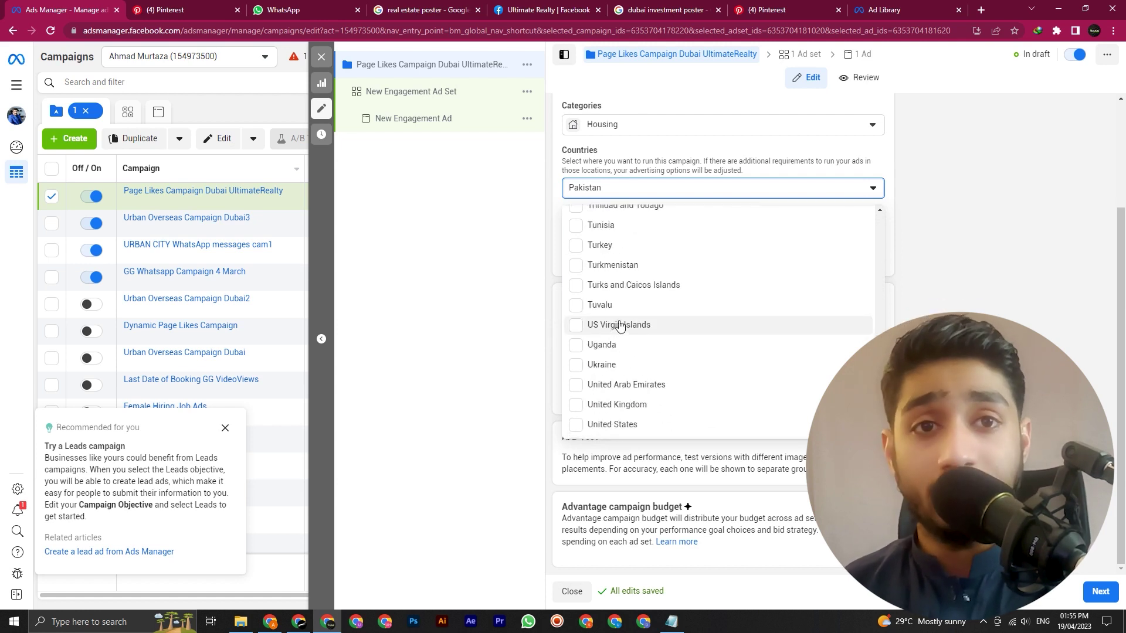
{"action": "left_click", "coordinate": [623, 390]}
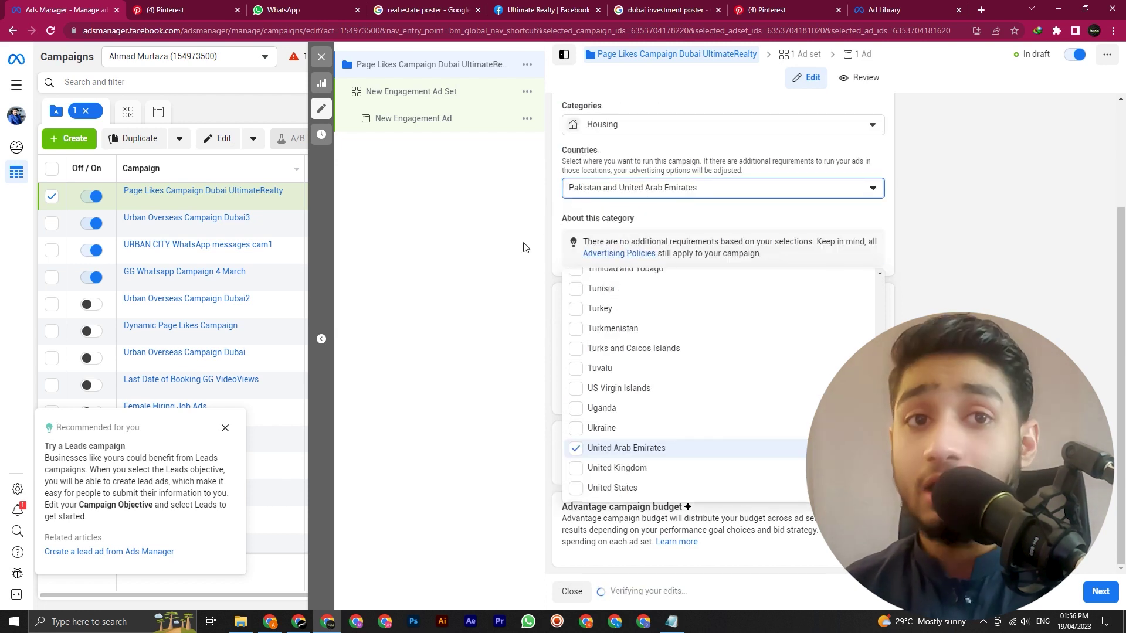
Remove Pakistan from the special ad category countries.
{"action": "scroll", "coordinate": [610, 340], "scroll_direction": "up", "scroll_amount": 20}
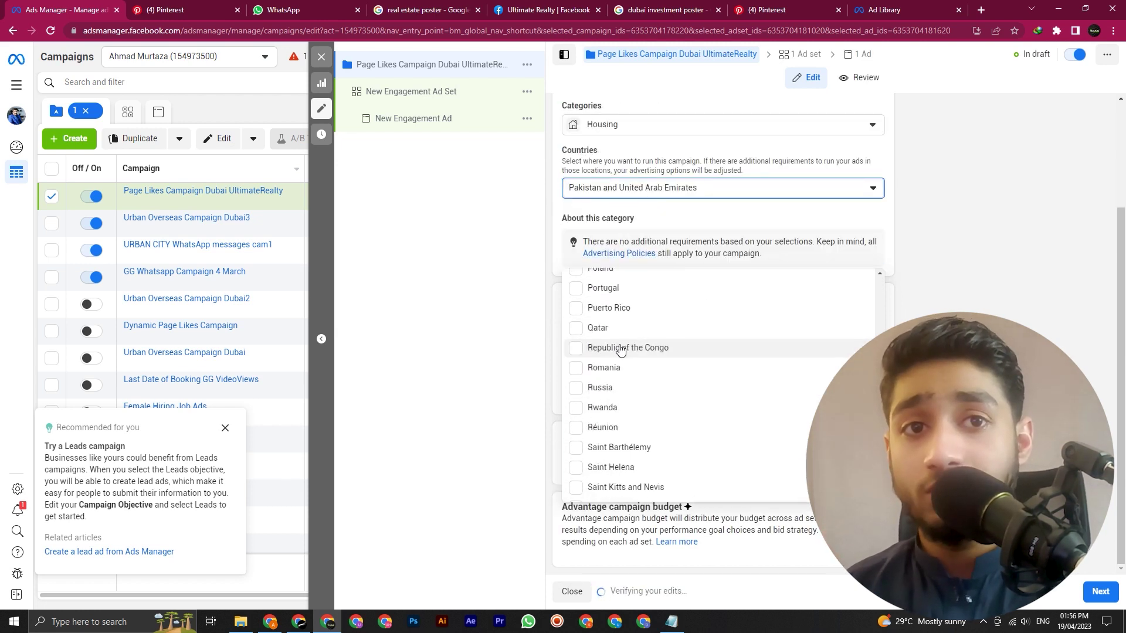
{"action": "scroll", "coordinate": [617, 350], "scroll_direction": "up", "scroll_amount": 20}
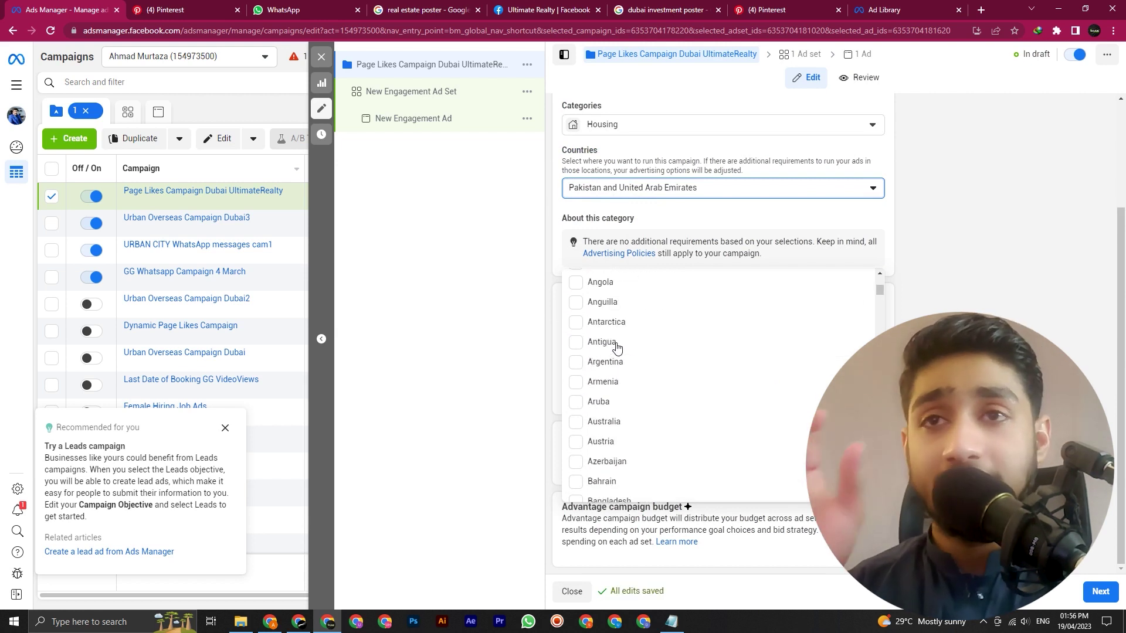
{"action": "left_click", "coordinate": [575, 298]}
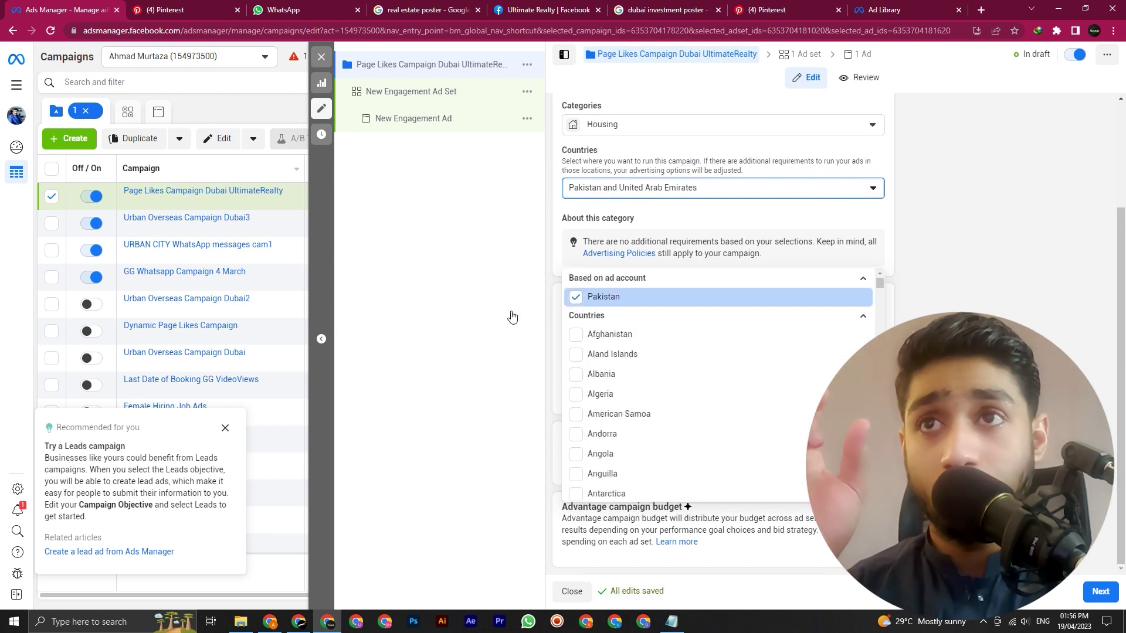
{"action": "left_click", "coordinate": [498, 308]}
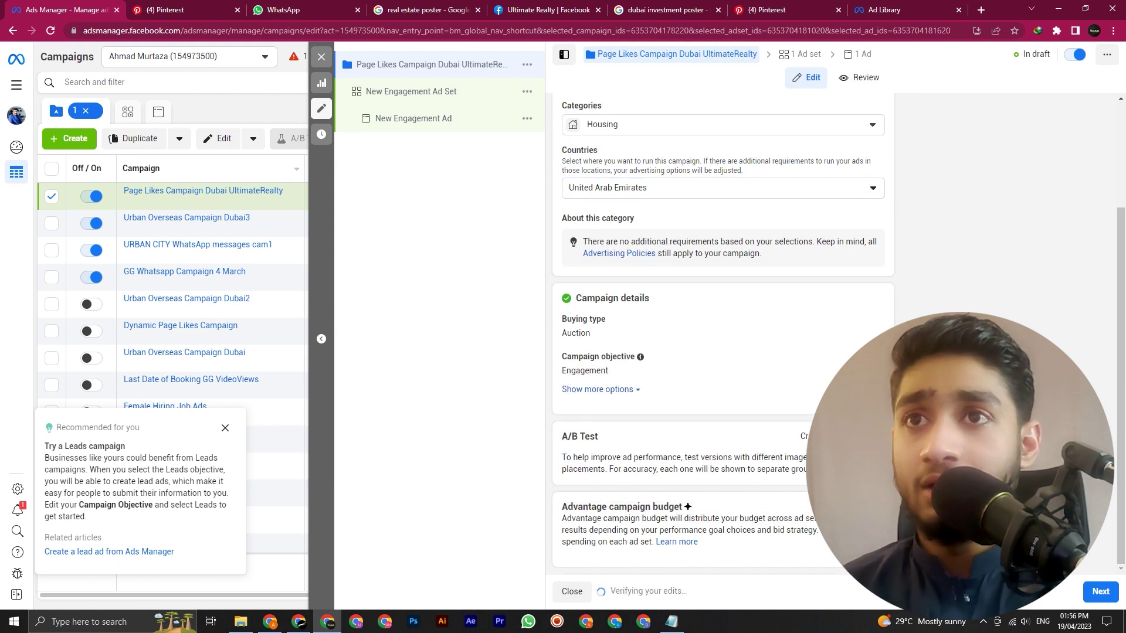
Turn on Advantage campaign budget and set the daily budget to $10.00.
{"action": "scroll", "coordinate": [755, 396], "scroll_direction": "down", "scroll_amount": 4}
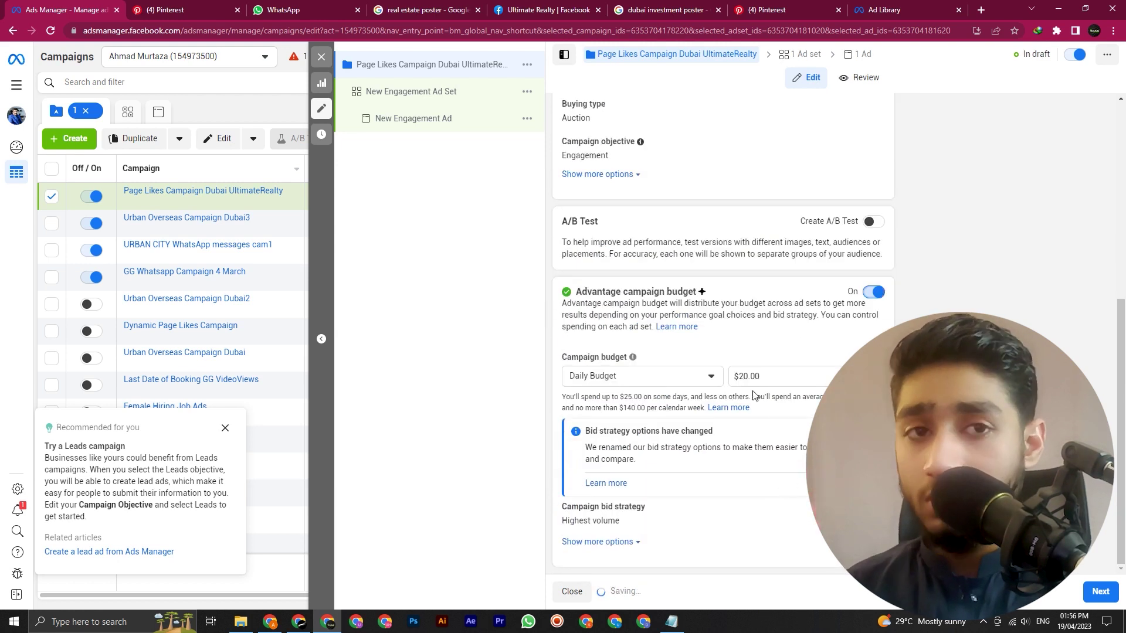
{"action": "left_click", "coordinate": [744, 377]}
{"action": "key", "text": "BackSpace"}
{"action": "type", "text": "1"}
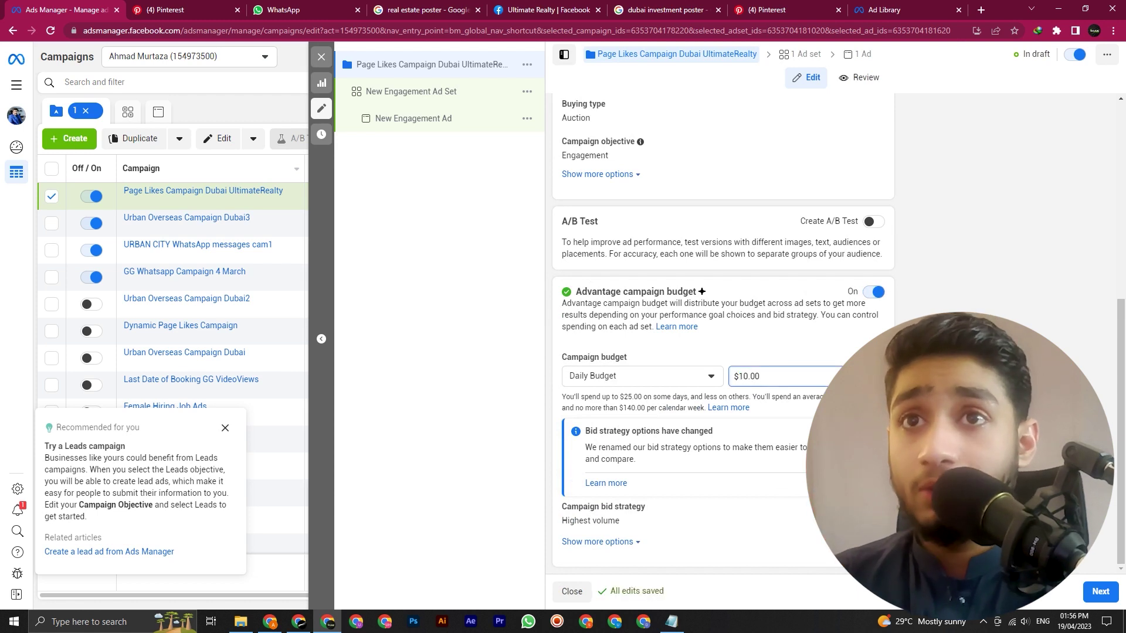
Continue to the ad set and choose Facebook Page as its conversion location.
{"action": "left_click", "coordinate": [1100, 592]}
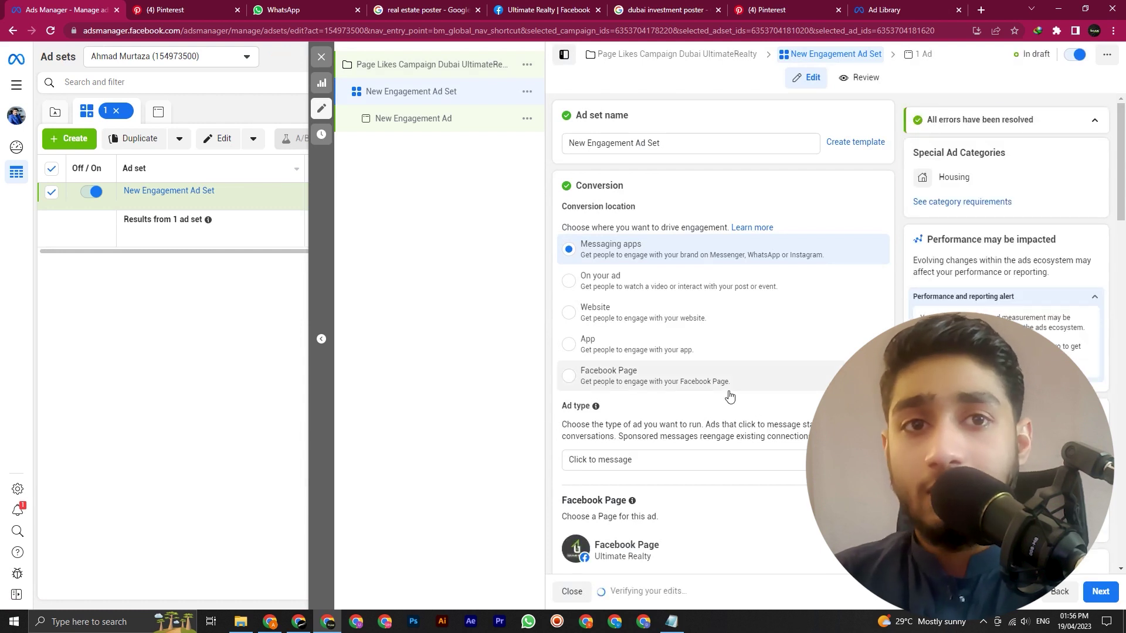
{"action": "left_click", "coordinate": [615, 380]}
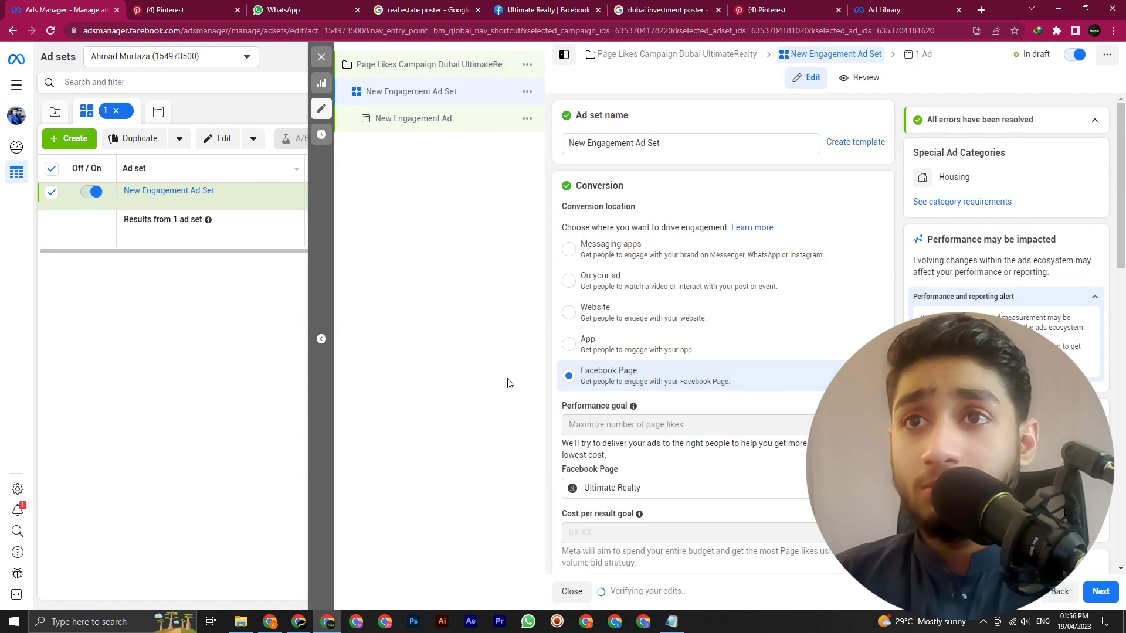
Open the ad set's audience locations for editing and remove Pakistan.
{"action": "scroll", "coordinate": [587, 407], "scroll_direction": "down", "scroll_amount": 4}
{"action": "scroll", "coordinate": [610, 363], "scroll_direction": "down", "scroll_amount": 4}
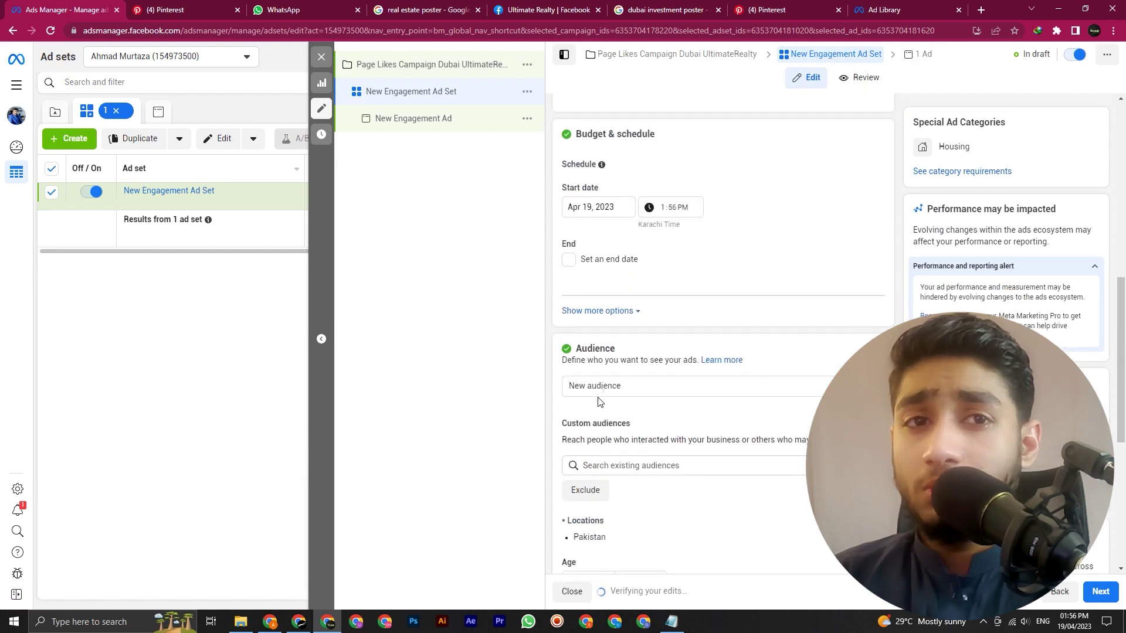
{"action": "left_click", "coordinate": [630, 389]}
{"action": "left_click", "coordinate": [634, 391]}
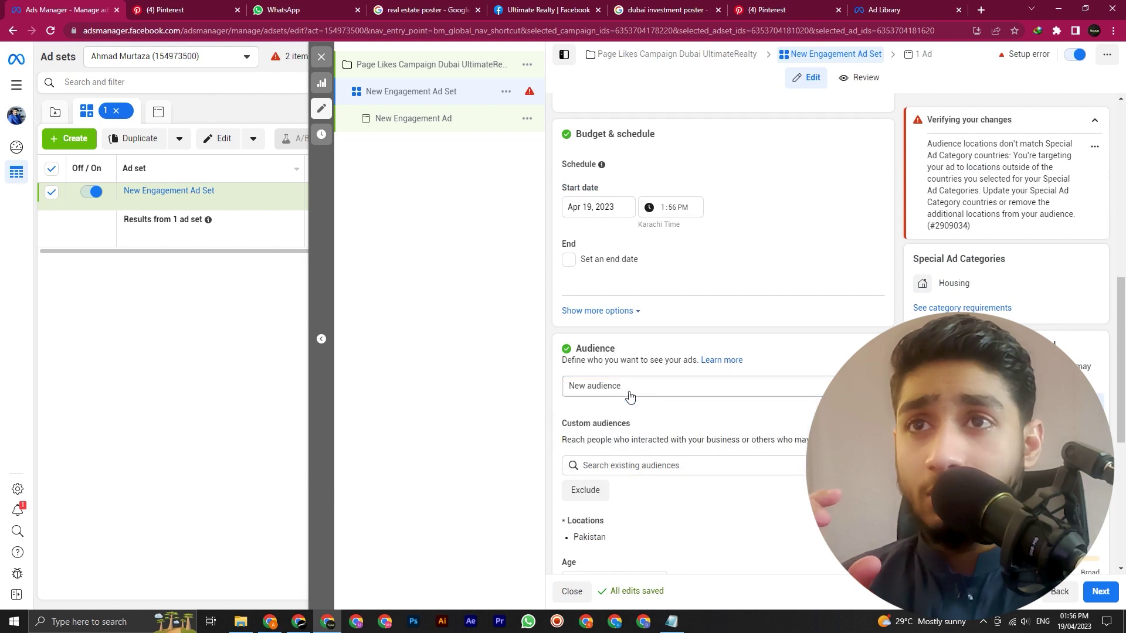
{"action": "scroll", "coordinate": [579, 417], "scroll_direction": "down", "scroll_amount": 4}
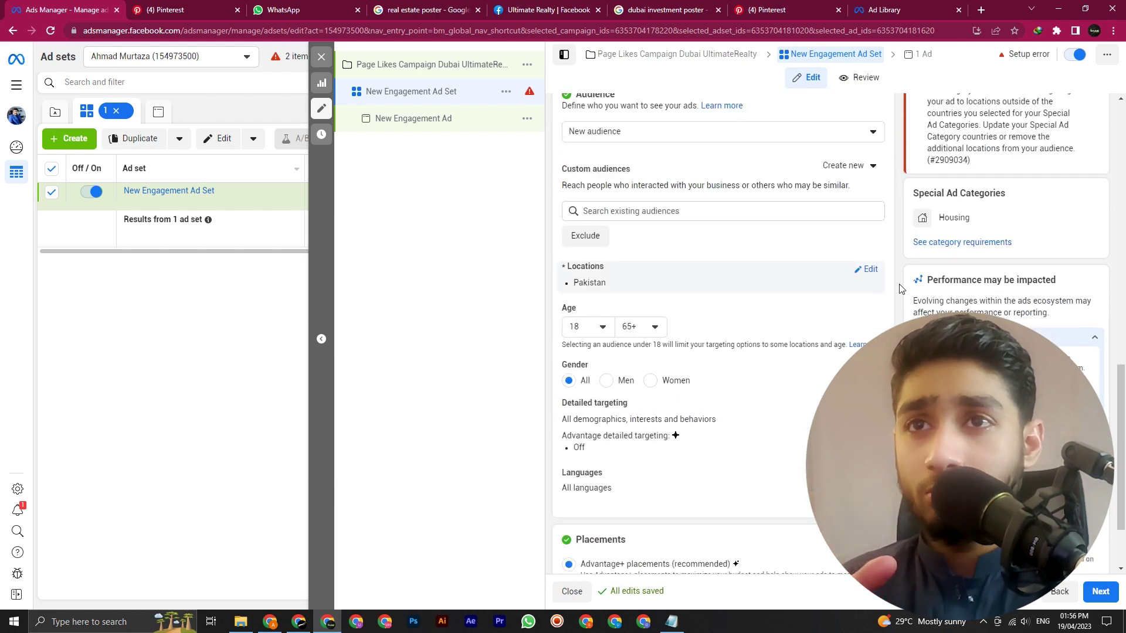
{"action": "left_click", "coordinate": [871, 271]}
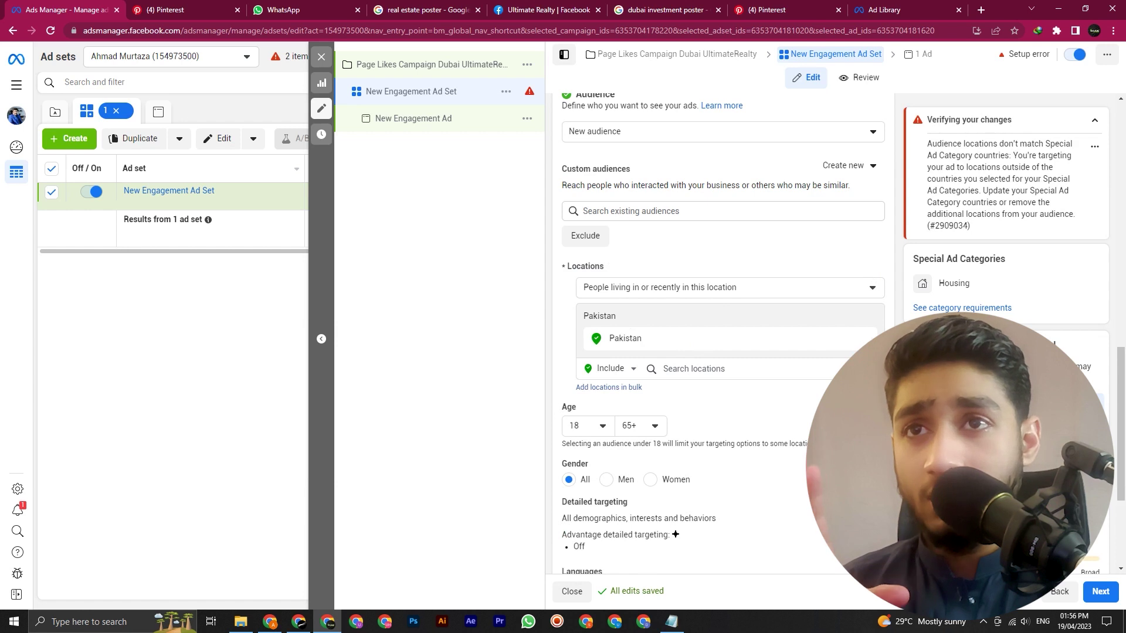
{"action": "left_click", "coordinate": [865, 339]}
Try to find Dubai by searching the ad set's audience locations, and clear the search.
{"action": "left_click", "coordinate": [694, 350]}
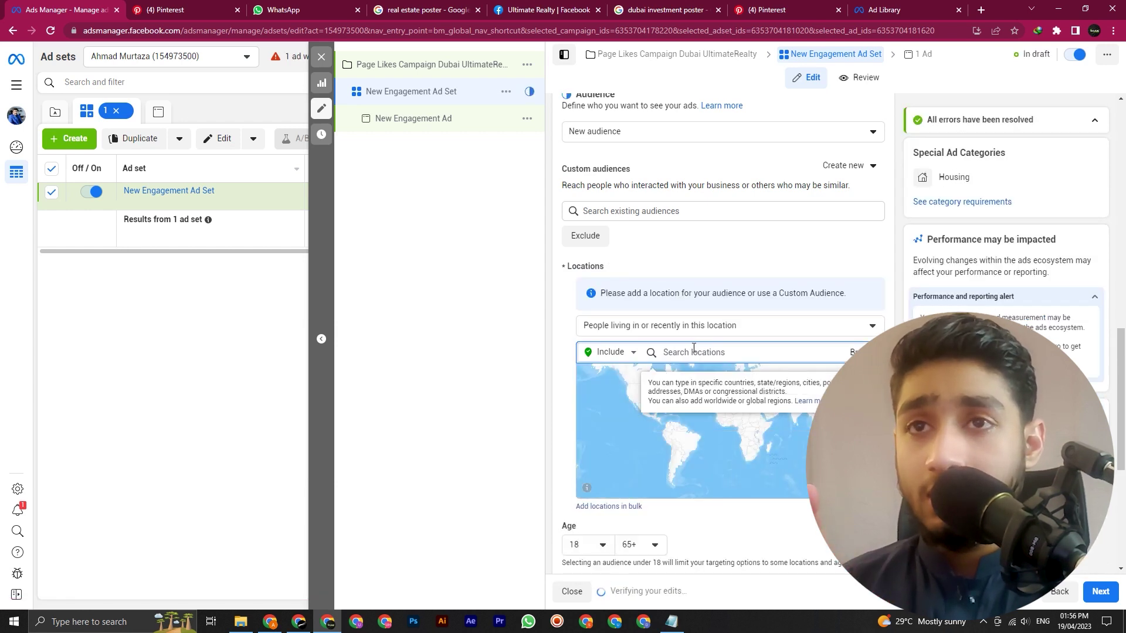
{"action": "type", "text": "dubai"}
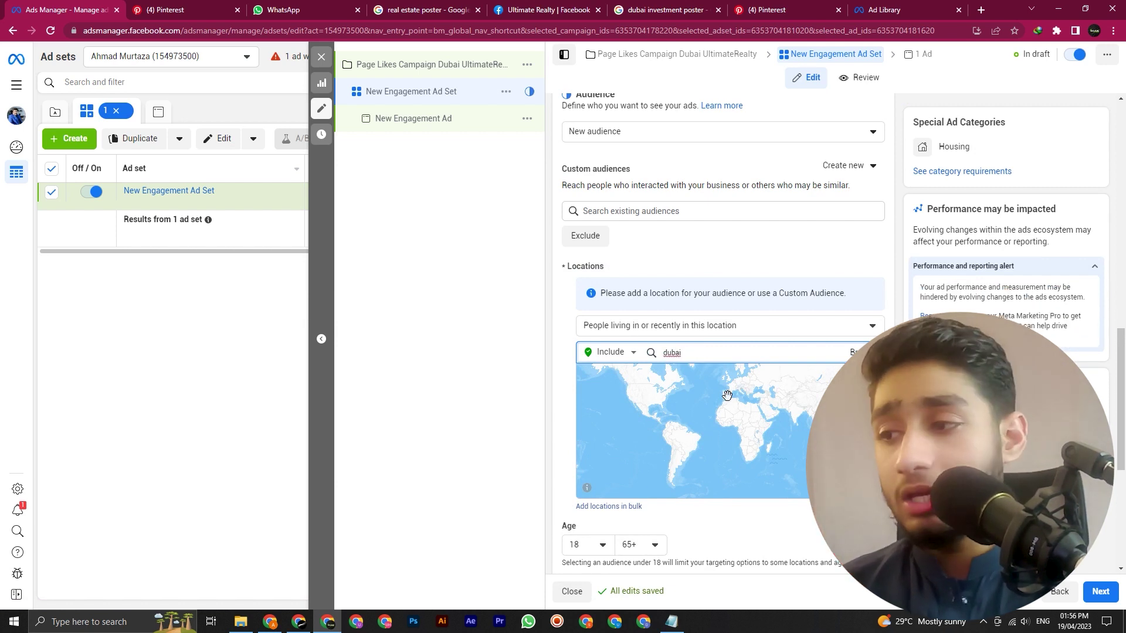
{"action": "left_click_drag", "start_coordinate": [736, 403], "coordinate": [745, 440]}
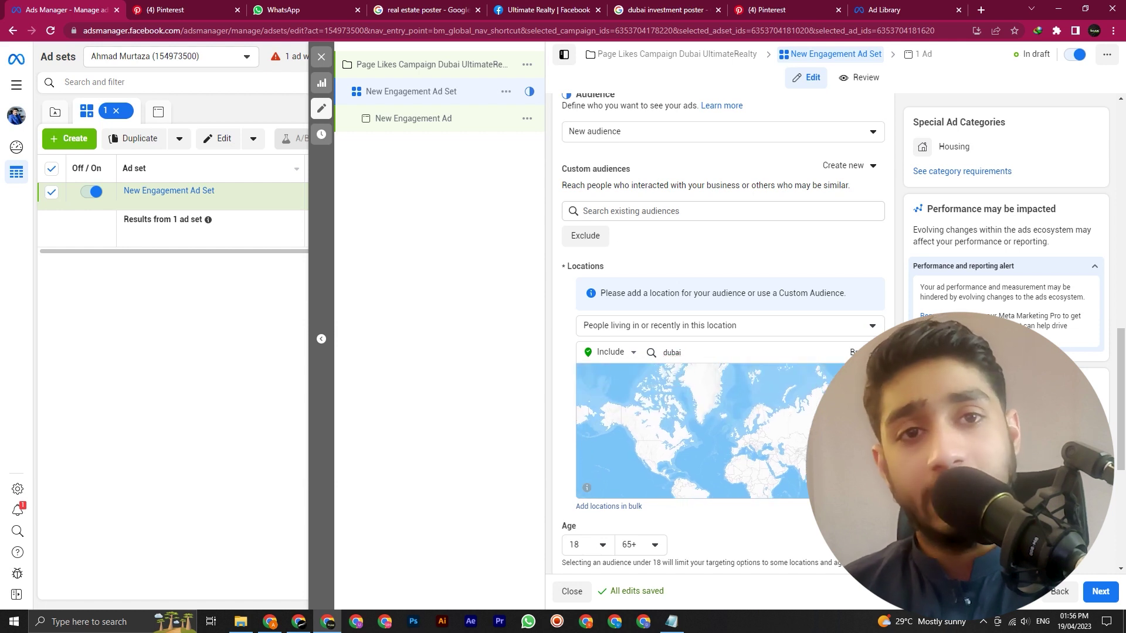
{"action": "key", "text": "BackSpace"}
{"action": "key", "text": "BackSpace"}
{"action": "key", "text": "BackSpace"}
{"action": "key", "text": "BackSpace"}
{"action": "key", "text": "BackSpace"}
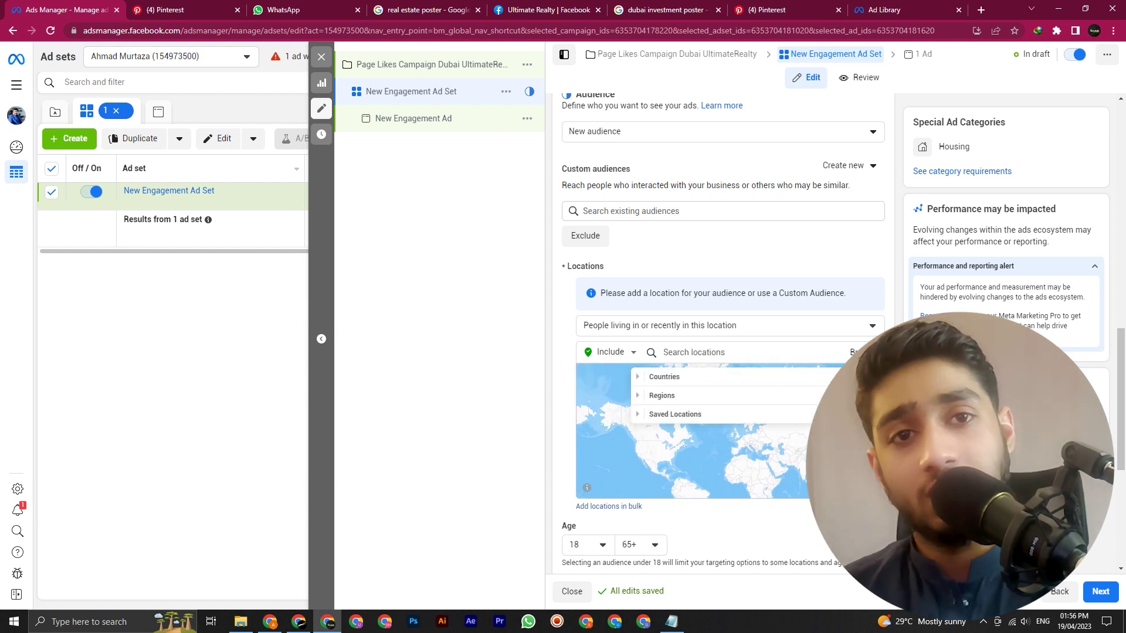
Browse the Asian countries in the audience location list and include United Arab Emirates.
{"action": "left_click", "coordinate": [632, 373]}
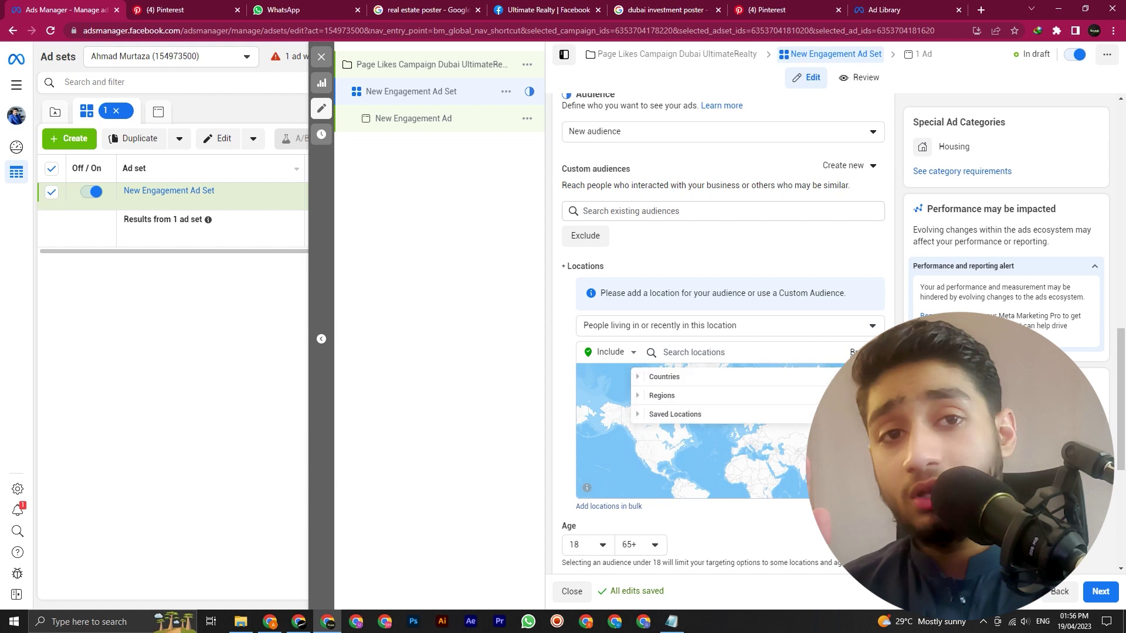
{"action": "left_click", "coordinate": [638, 379]}
{"action": "scroll", "coordinate": [671, 459], "scroll_direction": "down", "scroll_amount": 2}
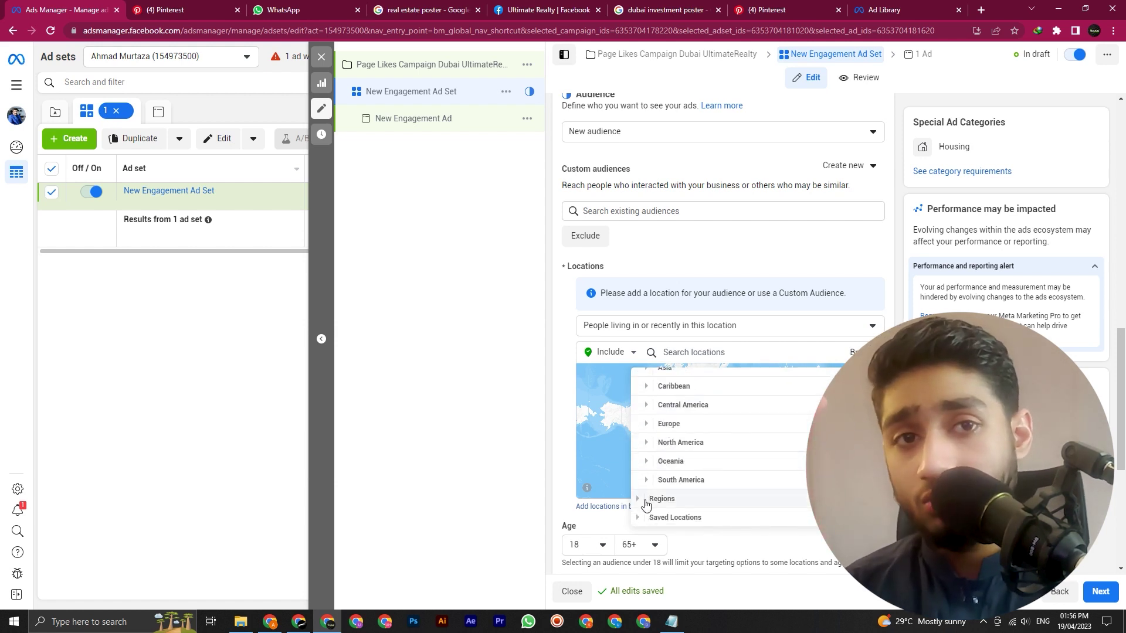
{"action": "scroll", "coordinate": [645, 502], "scroll_direction": "up", "scroll_amount": 2}
{"action": "left_click", "coordinate": [646, 417]}
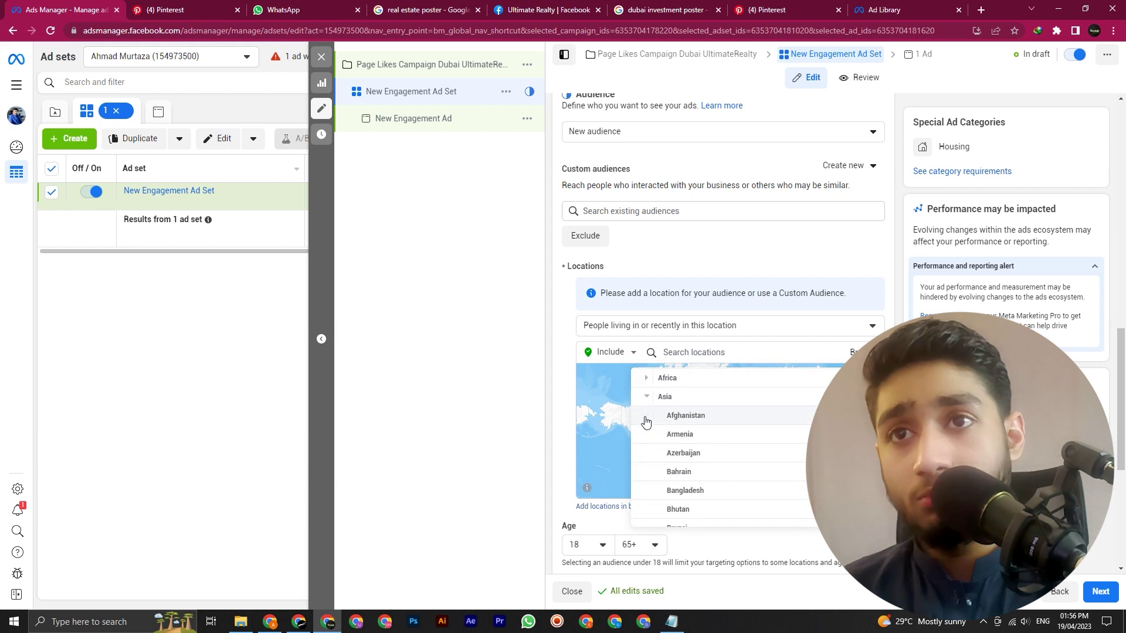
{"action": "scroll", "coordinate": [687, 452], "scroll_direction": "down", "scroll_amount": 6}
{"action": "scroll", "coordinate": [690, 465], "scroll_direction": "down", "scroll_amount": 10}
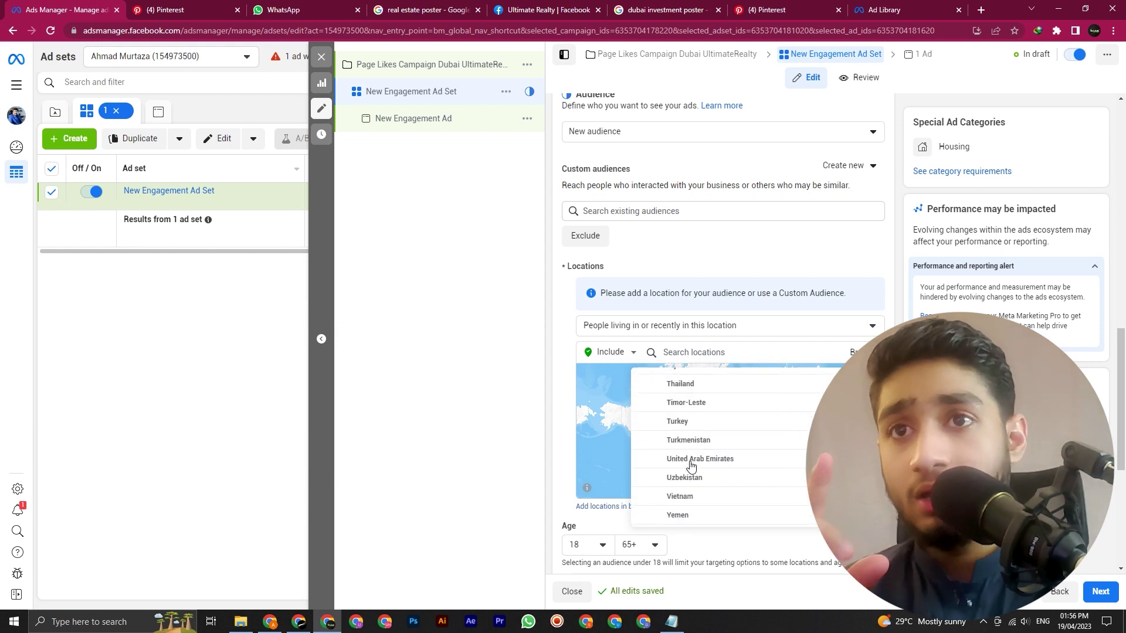
{"action": "scroll", "coordinate": [686, 475], "scroll_direction": "up", "scroll_amount": 4}
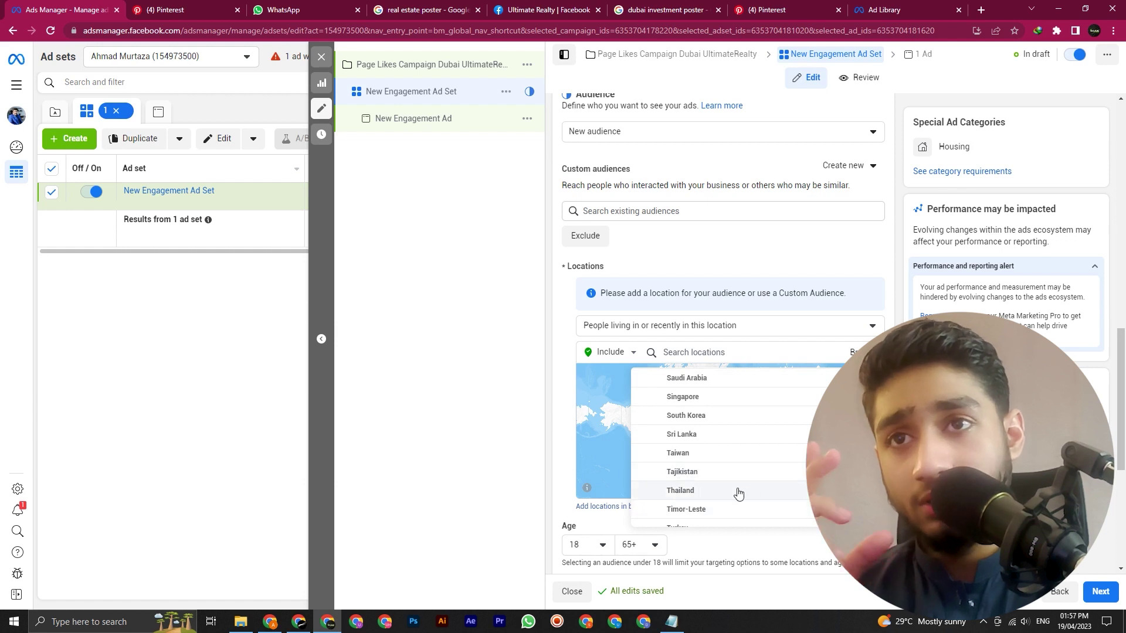
{"action": "scroll", "coordinate": [711, 485], "scroll_direction": "up", "scroll_amount": 5}
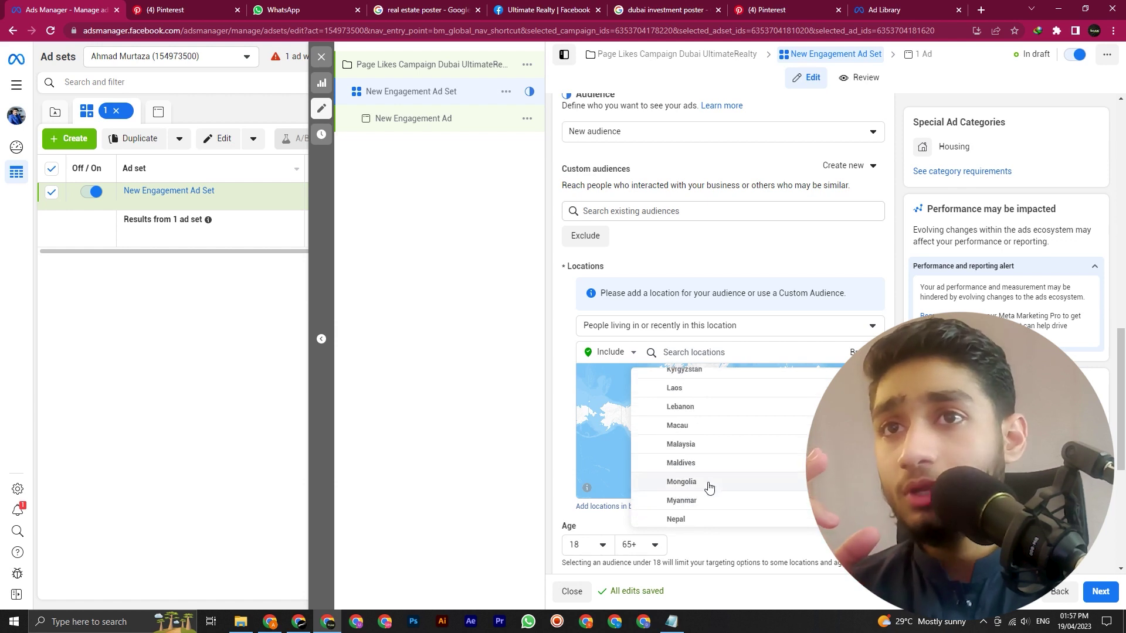
{"action": "scroll", "coordinate": [709, 487], "scroll_direction": "up", "scroll_amount": 6}
{"action": "scroll", "coordinate": [673, 471], "scroll_direction": "down", "scroll_amount": 1}
{"action": "scroll", "coordinate": [674, 475], "scroll_direction": "down", "scroll_amount": 8}
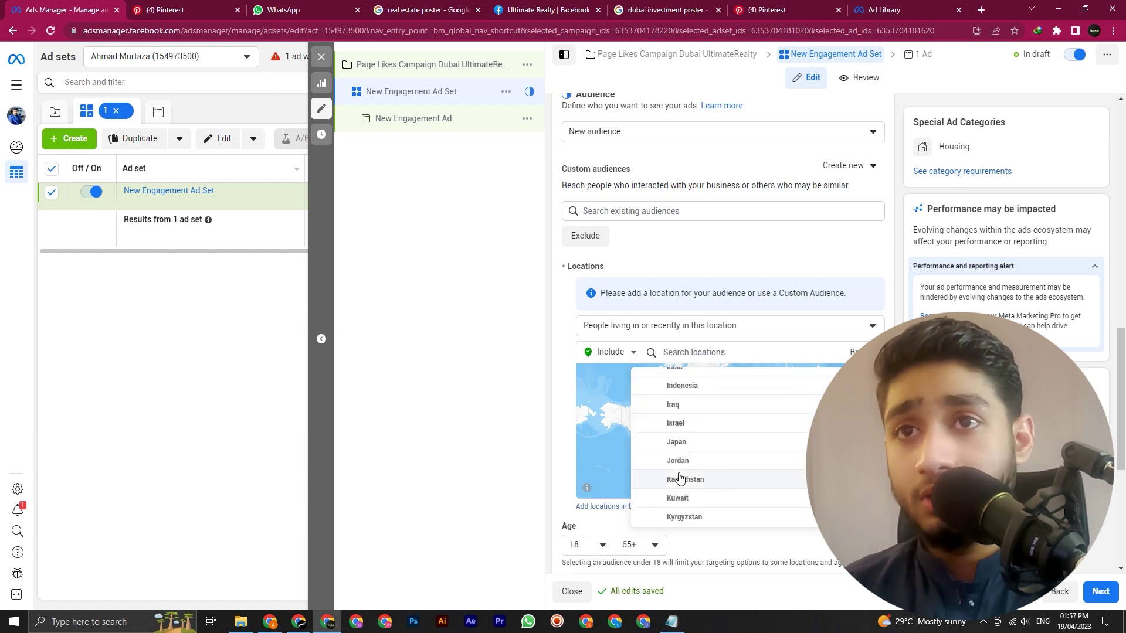
{"action": "scroll", "coordinate": [686, 479], "scroll_direction": "down", "scroll_amount": 5}
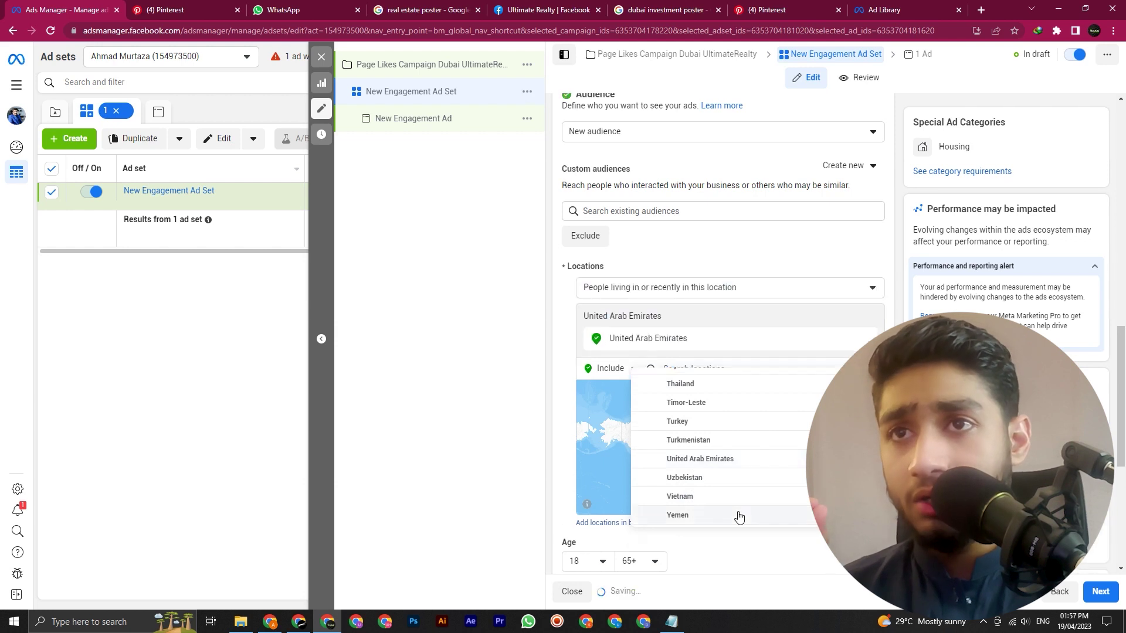
{"action": "left_click", "coordinate": [394, 427]}
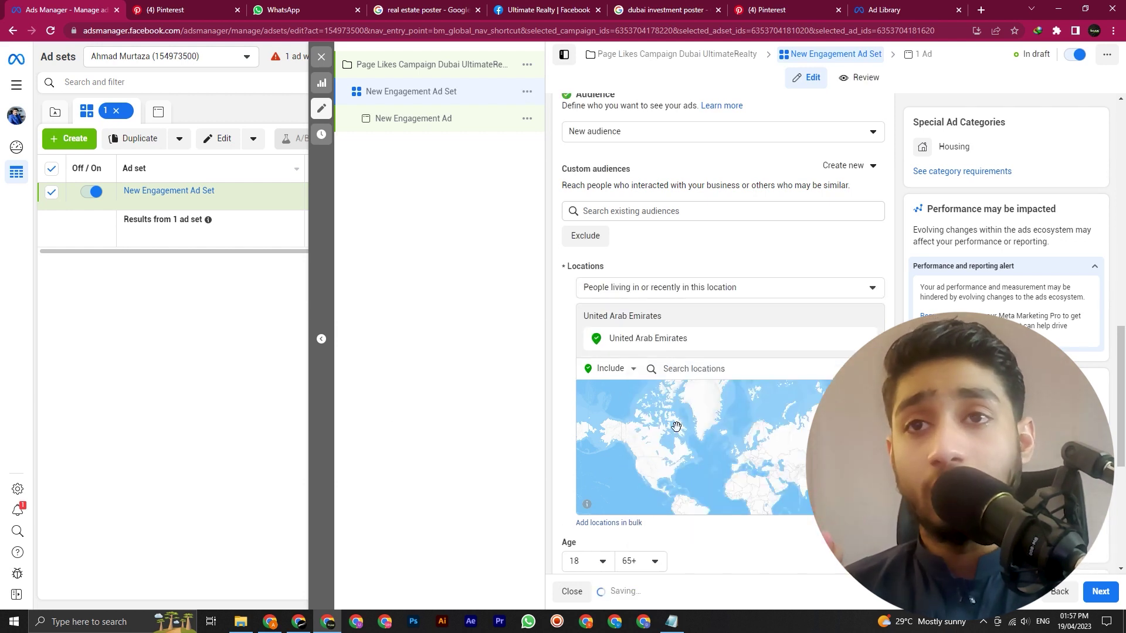
Review the ad set's audience and placement settings and continue to the ad.
{"action": "scroll", "coordinate": [666, 557], "scroll_direction": "down", "scroll_amount": 4}
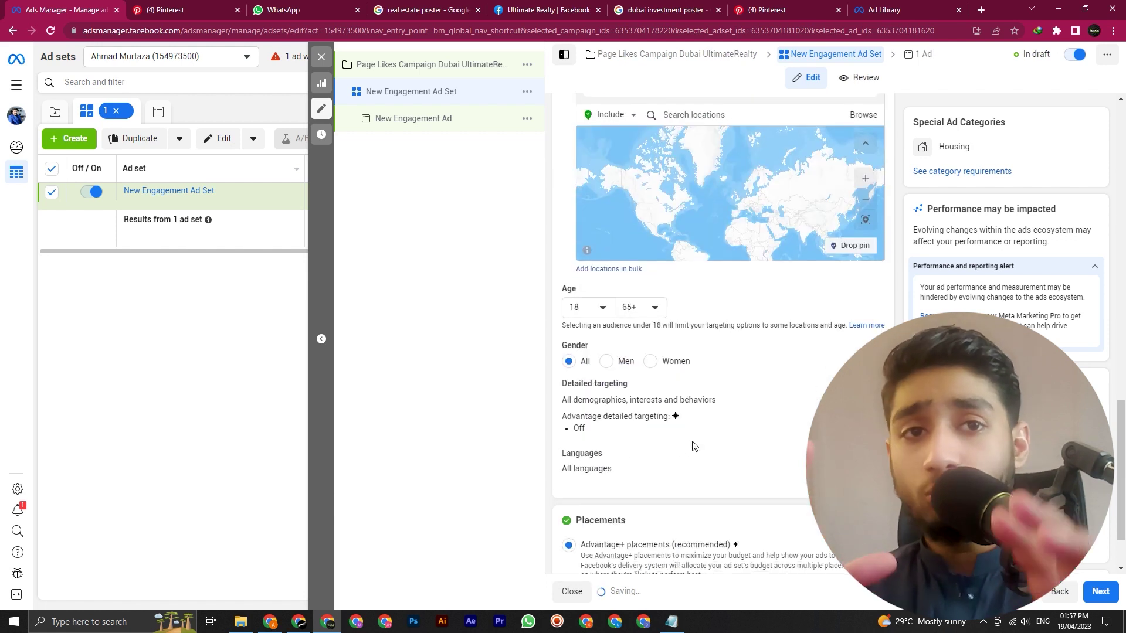
{"action": "scroll", "coordinate": [694, 446], "scroll_direction": "up", "scroll_amount": 4}
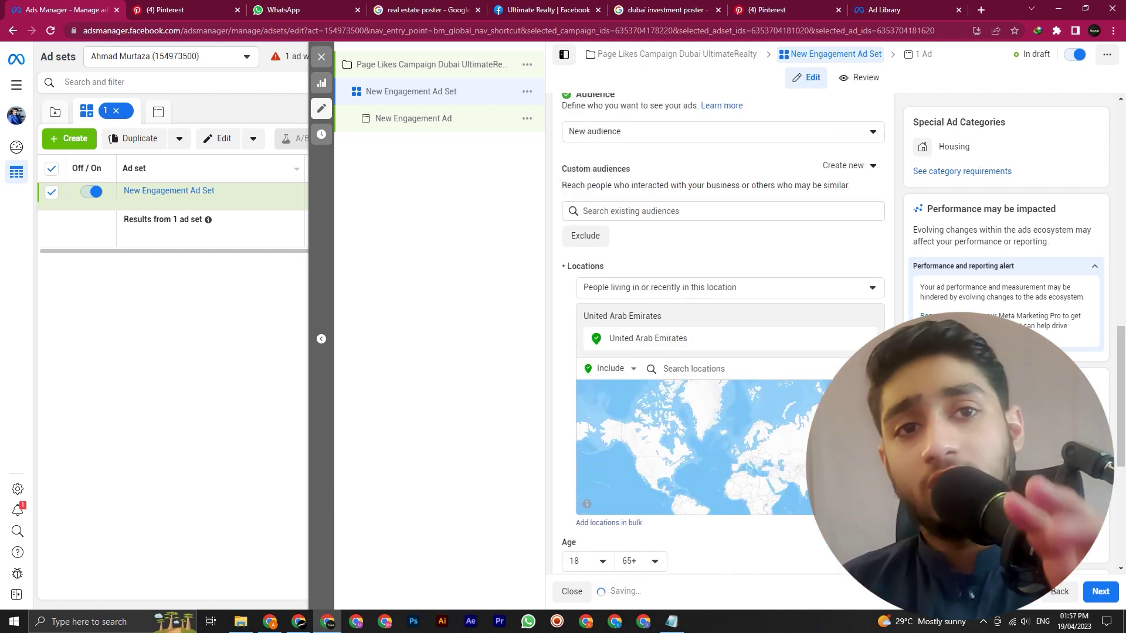
{"action": "scroll", "coordinate": [675, 507], "scroll_direction": "down", "scroll_amount": 4}
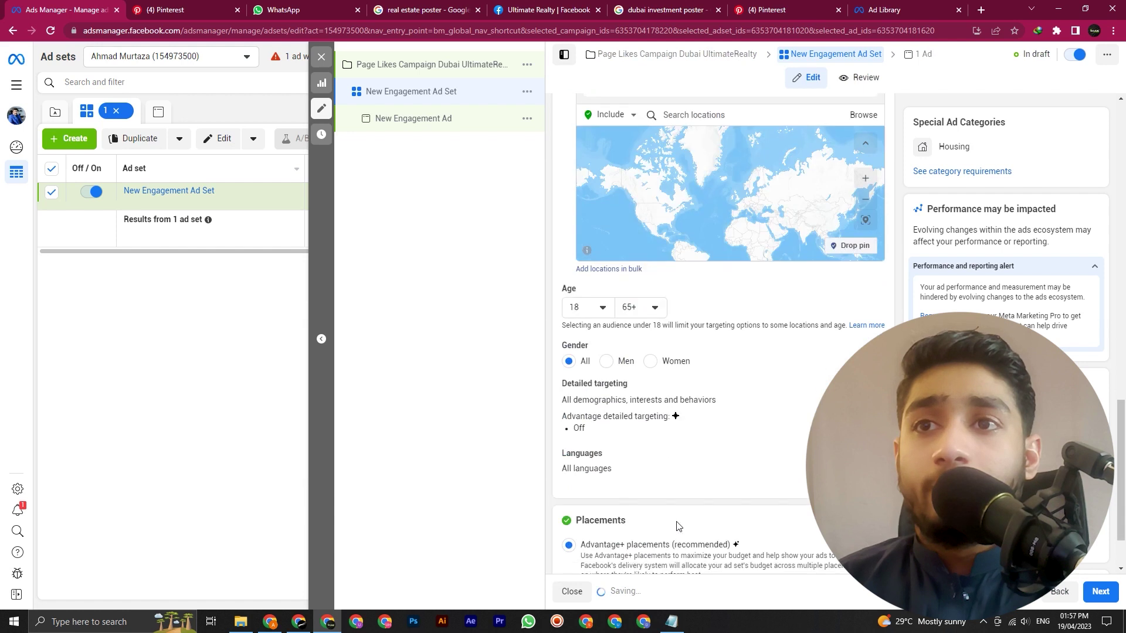
{"action": "scroll", "coordinate": [681, 495], "scroll_direction": "up", "scroll_amount": 4}
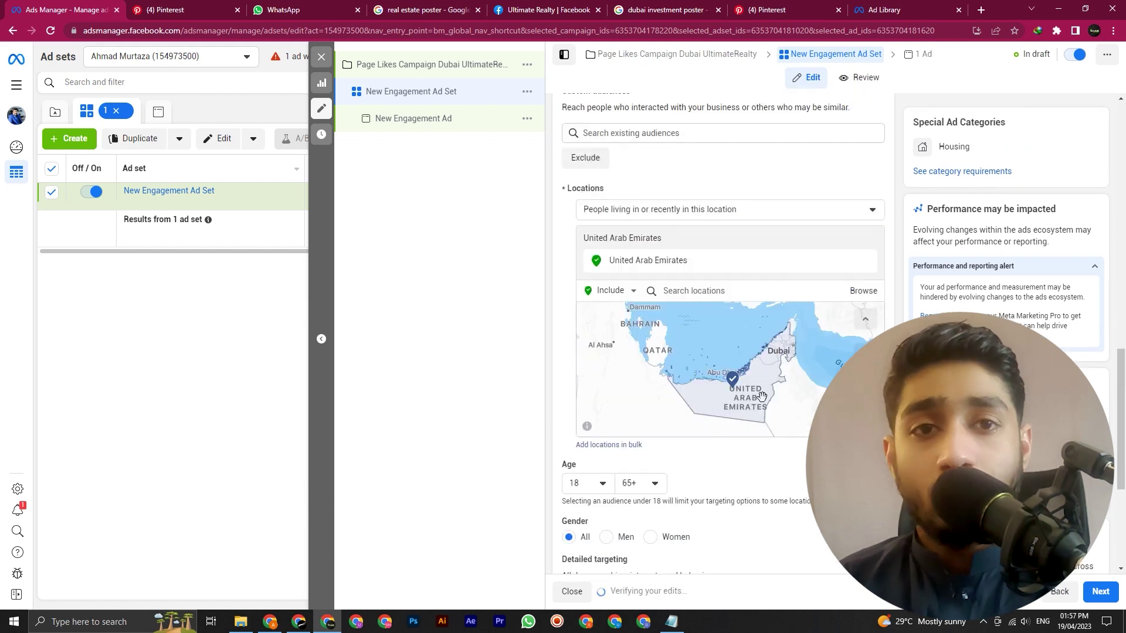
{"action": "scroll", "coordinate": [739, 452], "scroll_direction": "down", "scroll_amount": 4}
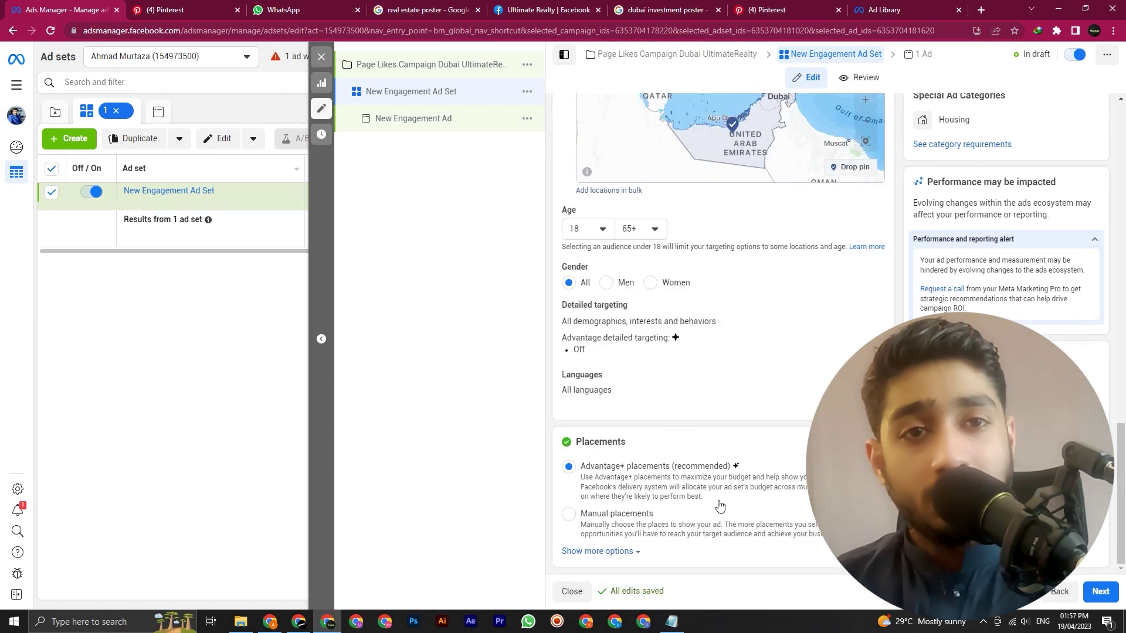
{"action": "left_click", "coordinate": [1092, 590]}
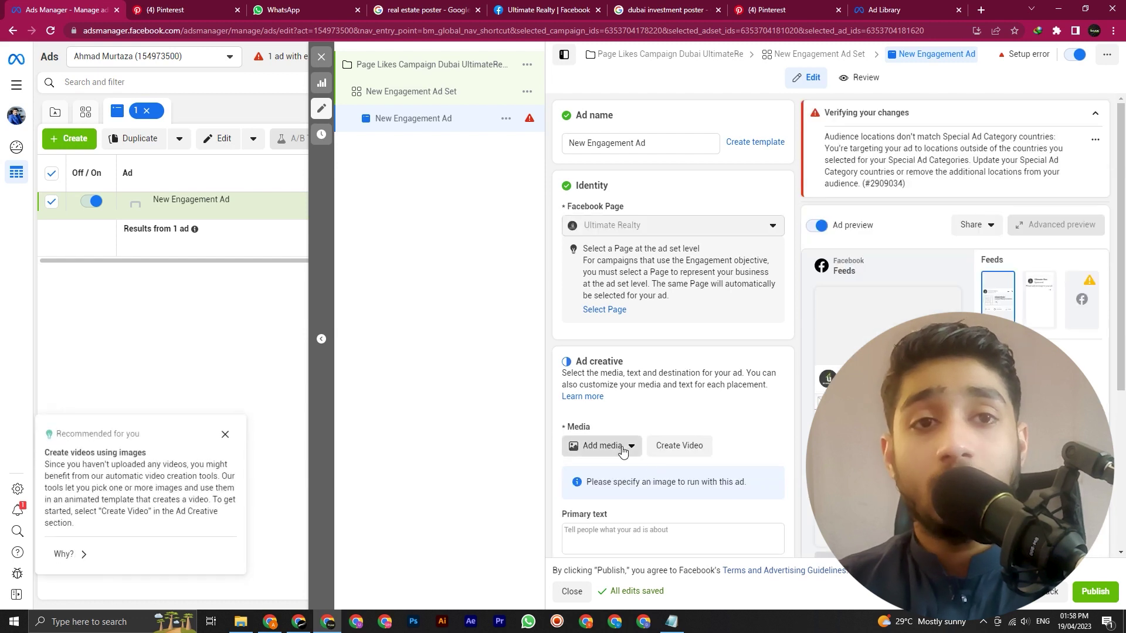
Upload the "campaign dubai" image from the Page Likes Campaign folder in Ultimate UAE as the ad's media.
{"action": "left_click", "coordinate": [607, 446]}
{"action": "left_click", "coordinate": [616, 473]}
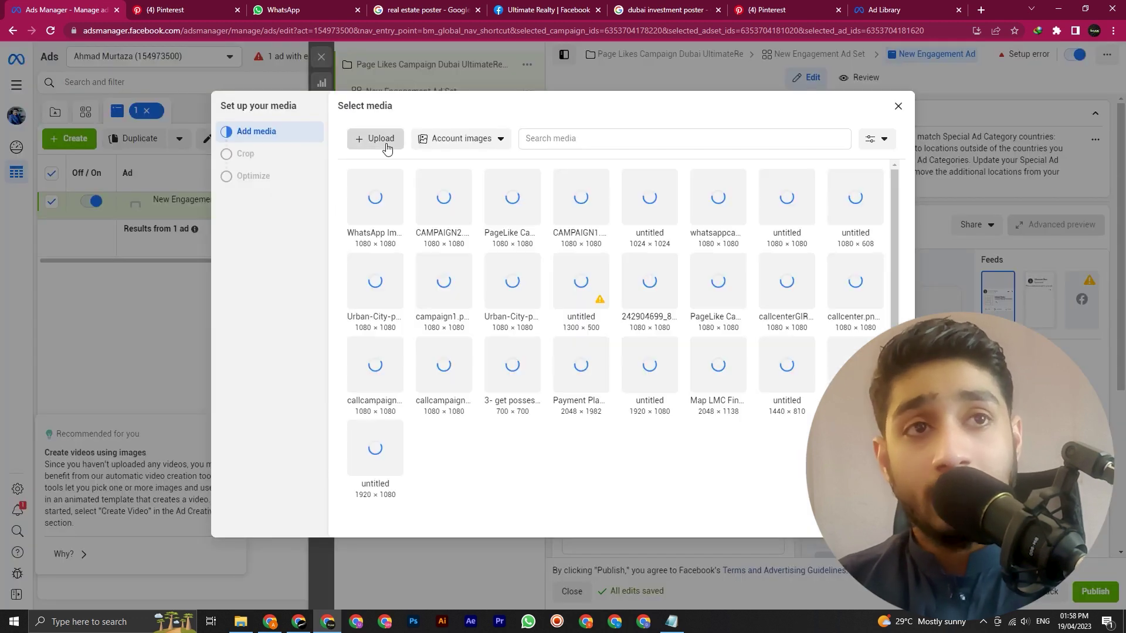
{"action": "left_click", "coordinate": [387, 141]}
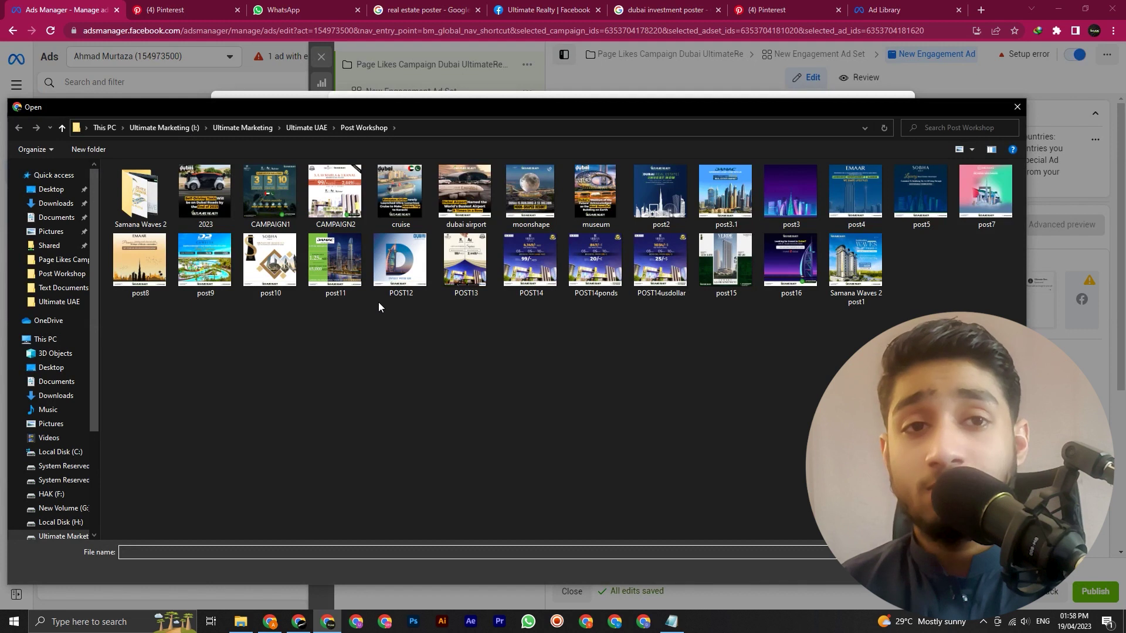
{"action": "left_click", "coordinate": [300, 129]}
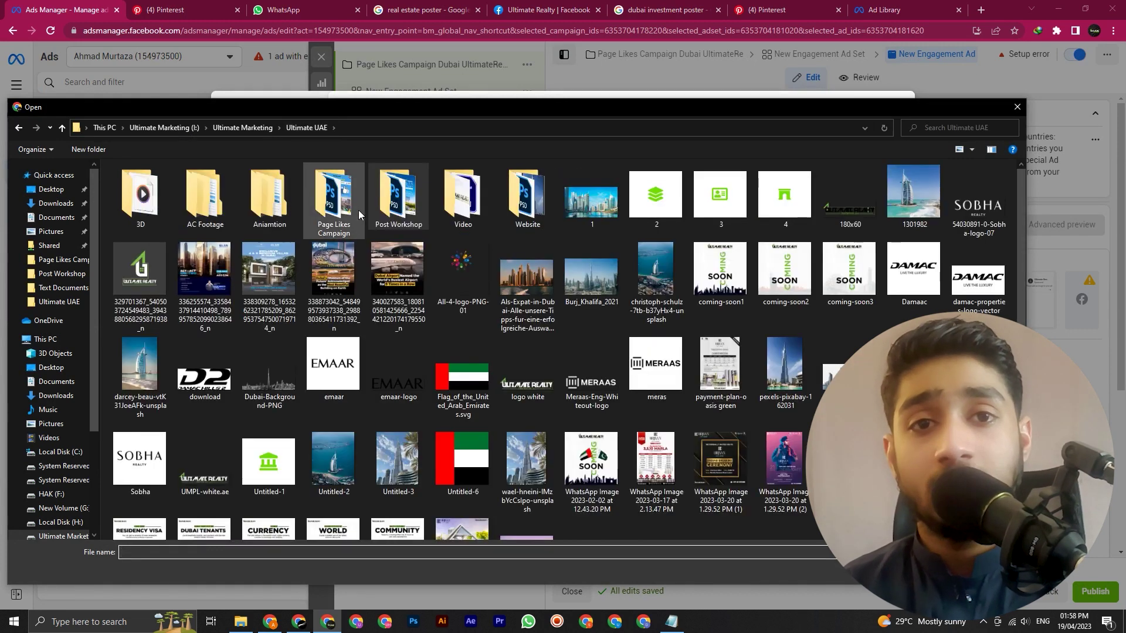
{"action": "double_click", "coordinate": [343, 211]}
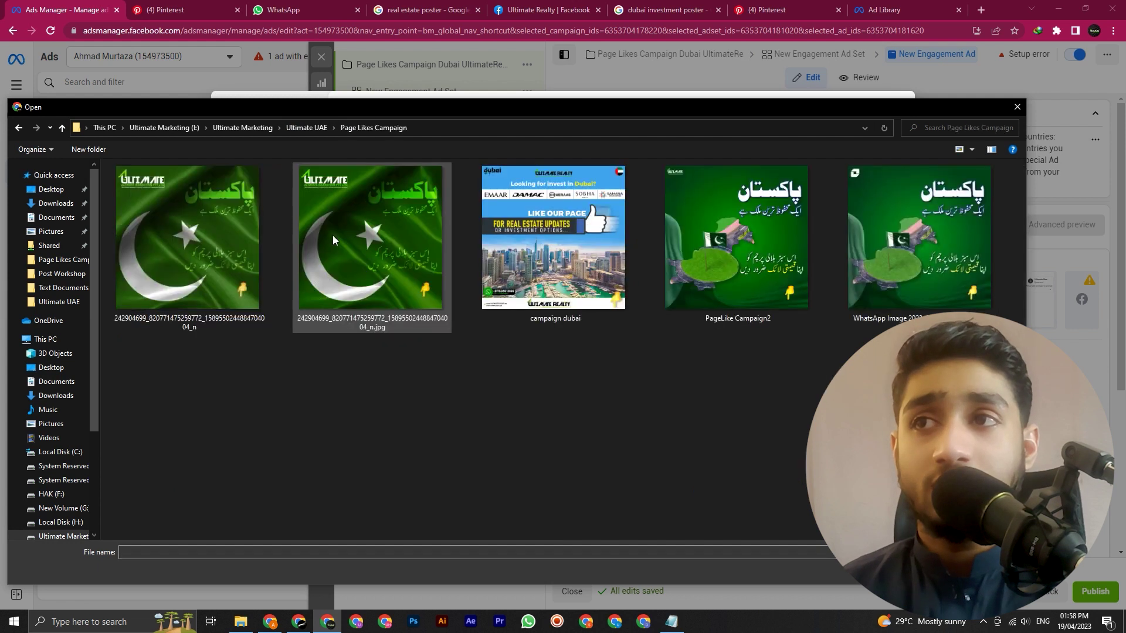
{"action": "double_click", "coordinate": [563, 269]}
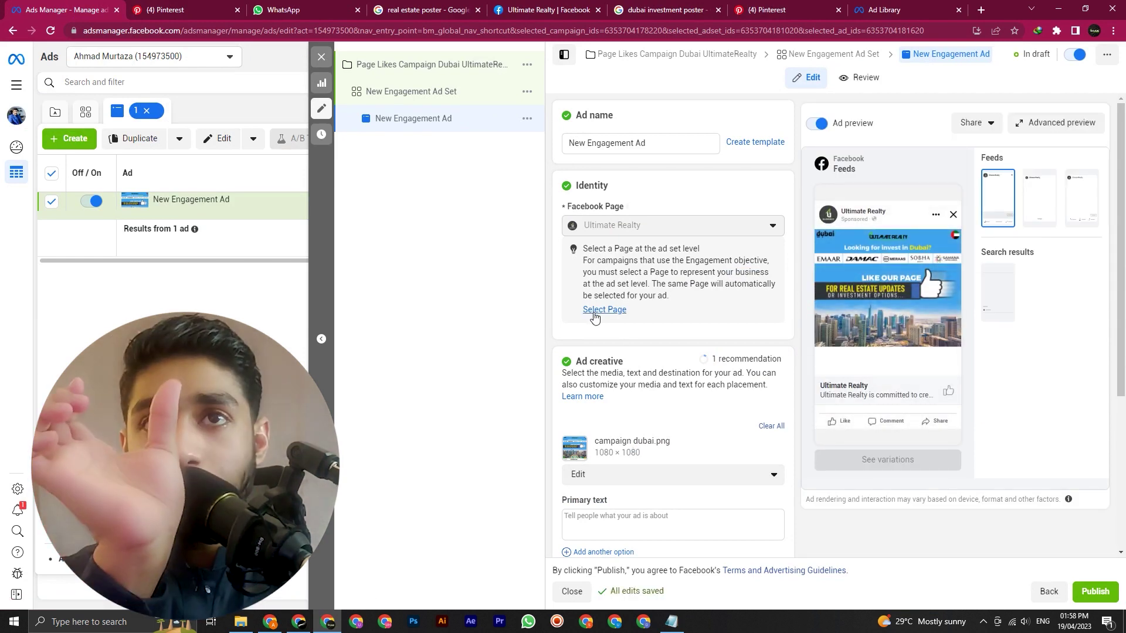
Enter "Like Our Page for Getting Daily Real Estate Update" as the ad's primary text.
{"action": "scroll", "coordinate": [578, 335], "scroll_direction": "down", "scroll_amount": 4}
{"action": "left_click", "coordinate": [598, 281]}
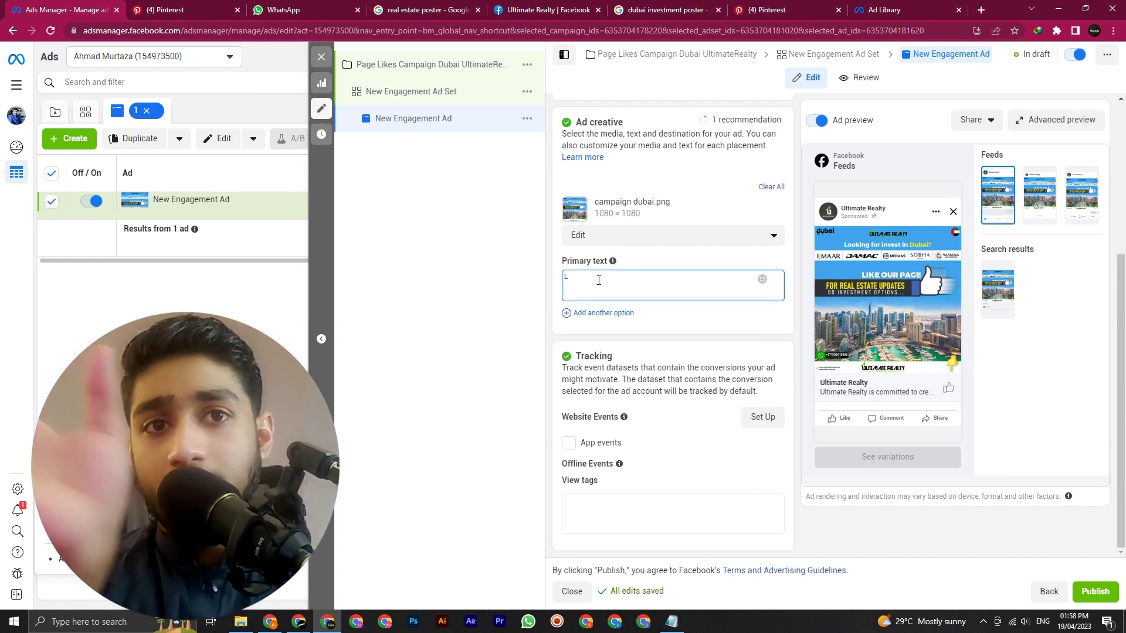
{"action": "type", "text": "Like Ou"}
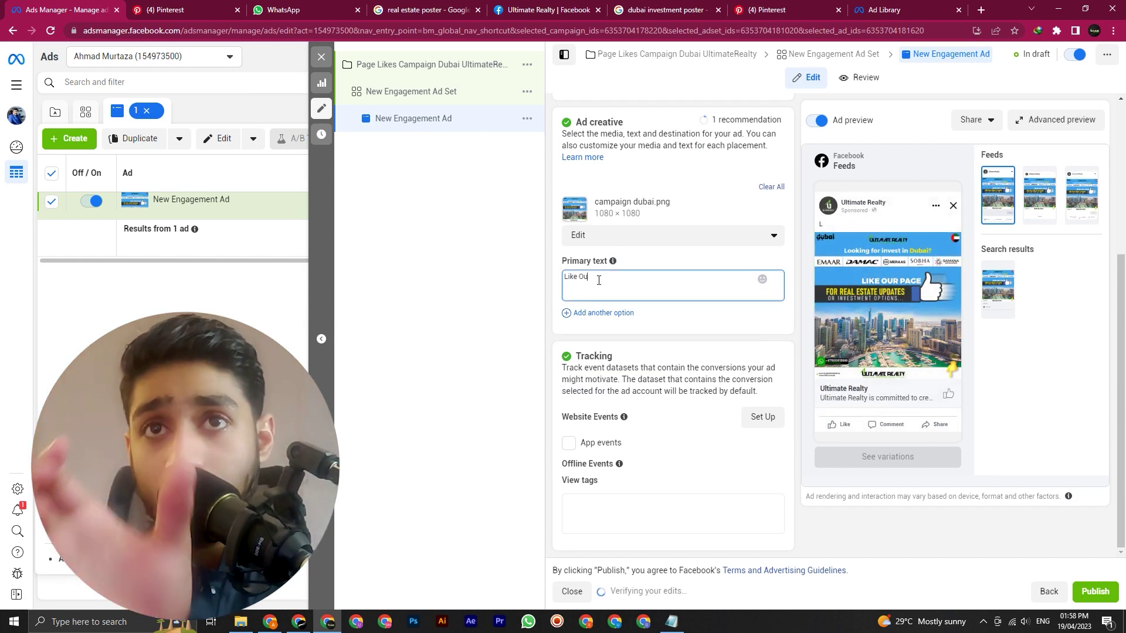
{"action": "type", "text": "r"}
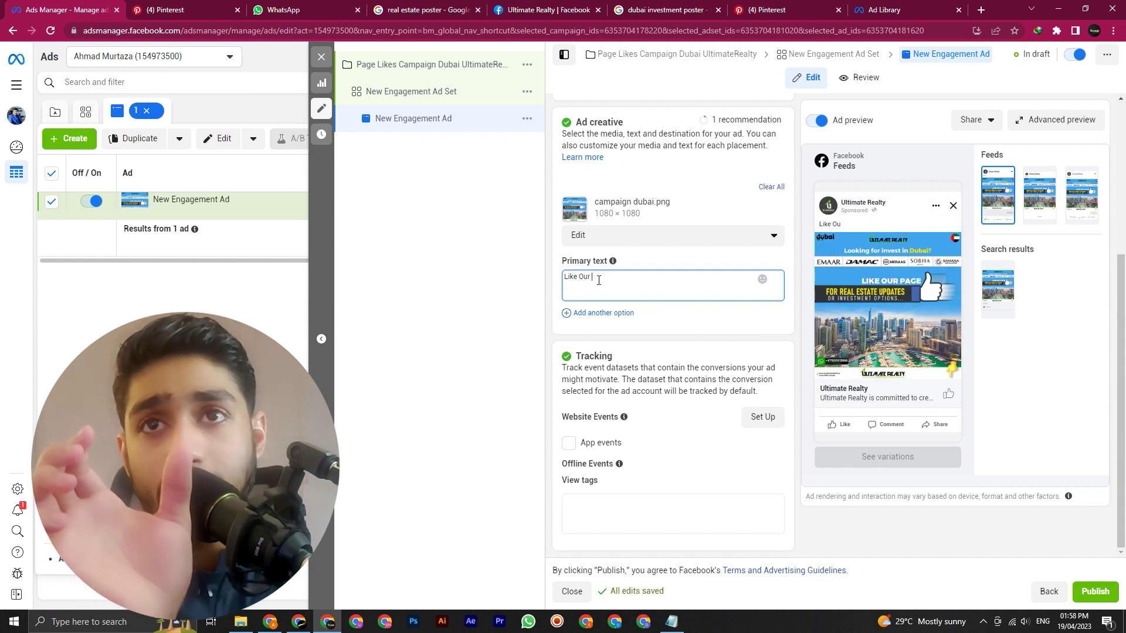
{"action": "type", "text": " Page for Get"}
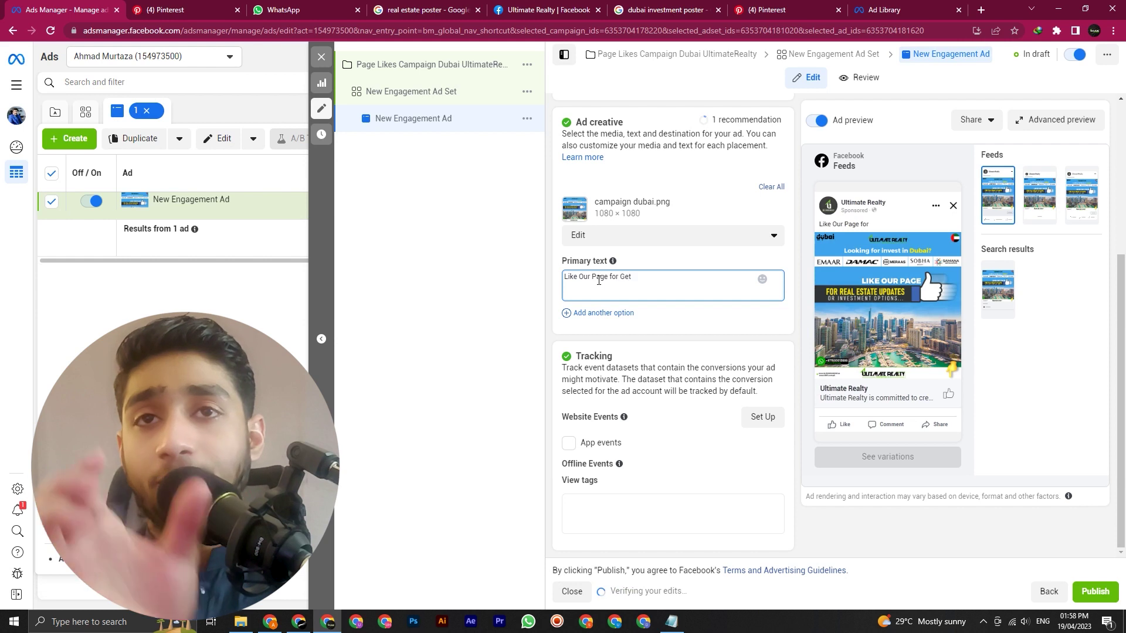
{"action": "type", "text": "ting Real"}
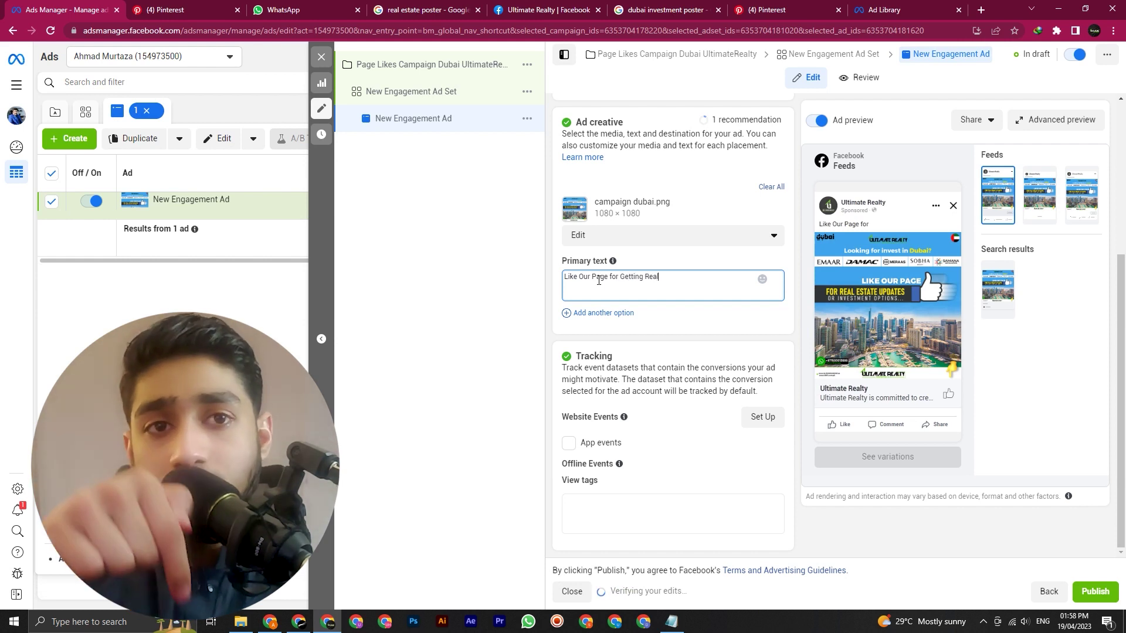
{"action": "type", "text": " Estate Update"}
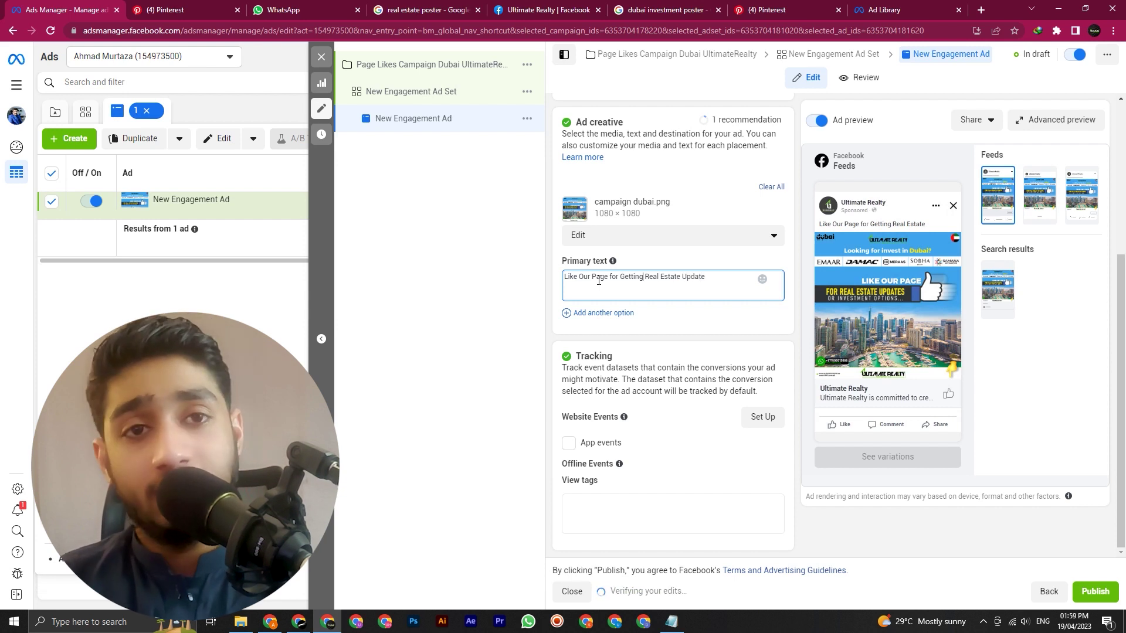
{"action": "type", "text": "Di"}
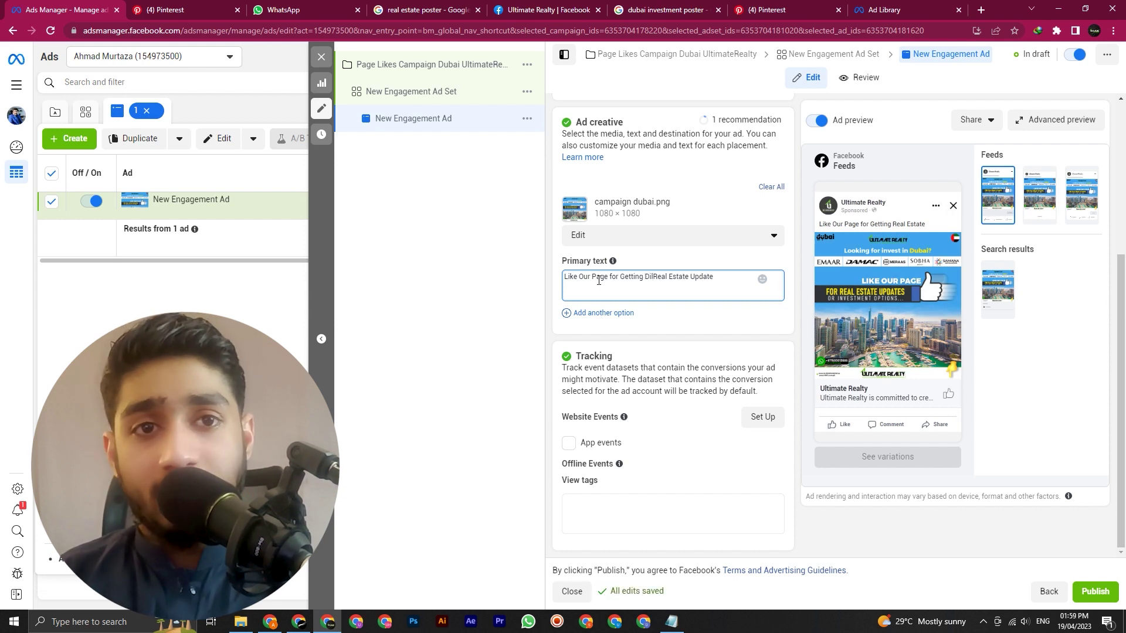
{"action": "type", "text": "ily "}
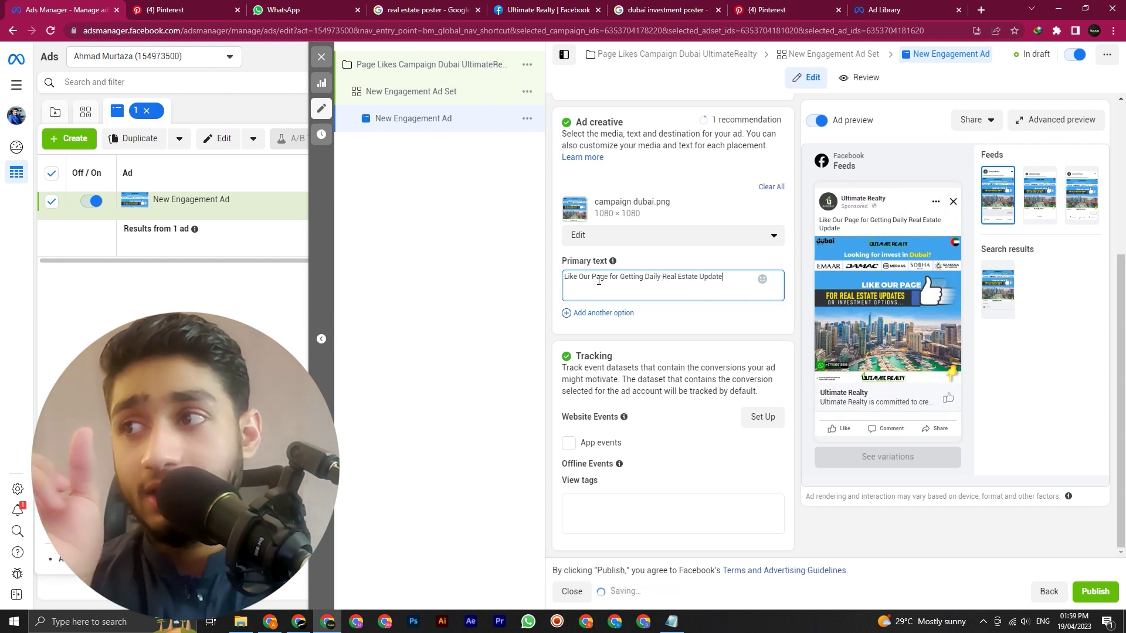
Extend the primary text's opening sentence with "/ Investment Opportunities In Dubai (UAE)".
{"action": "type", "text": "/ I"}
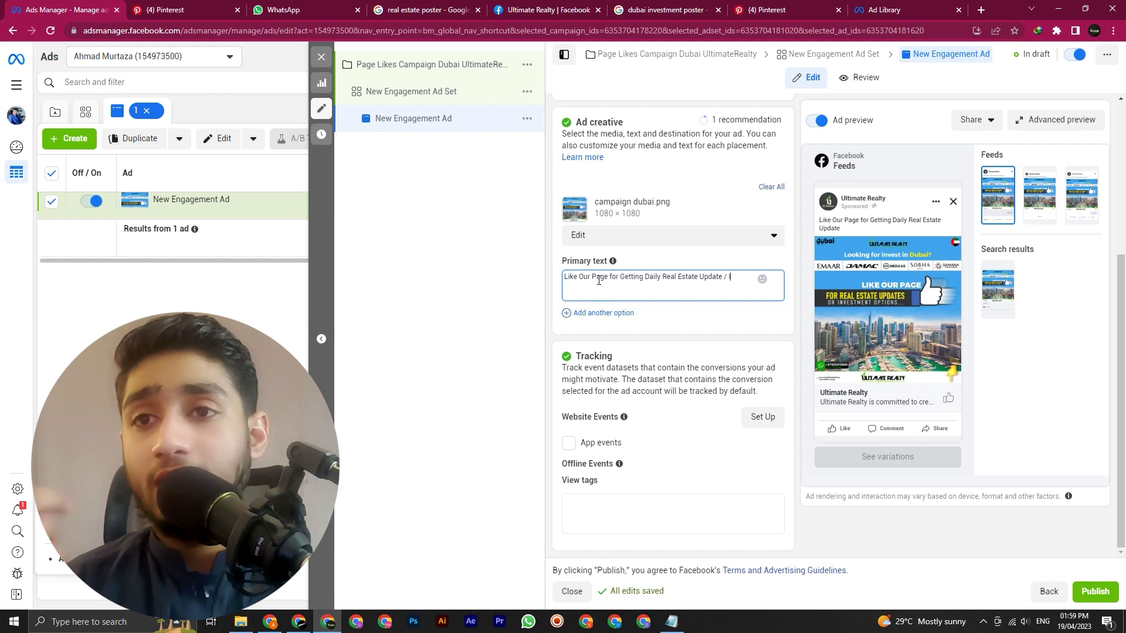
{"action": "type", "text": "nvestment"}
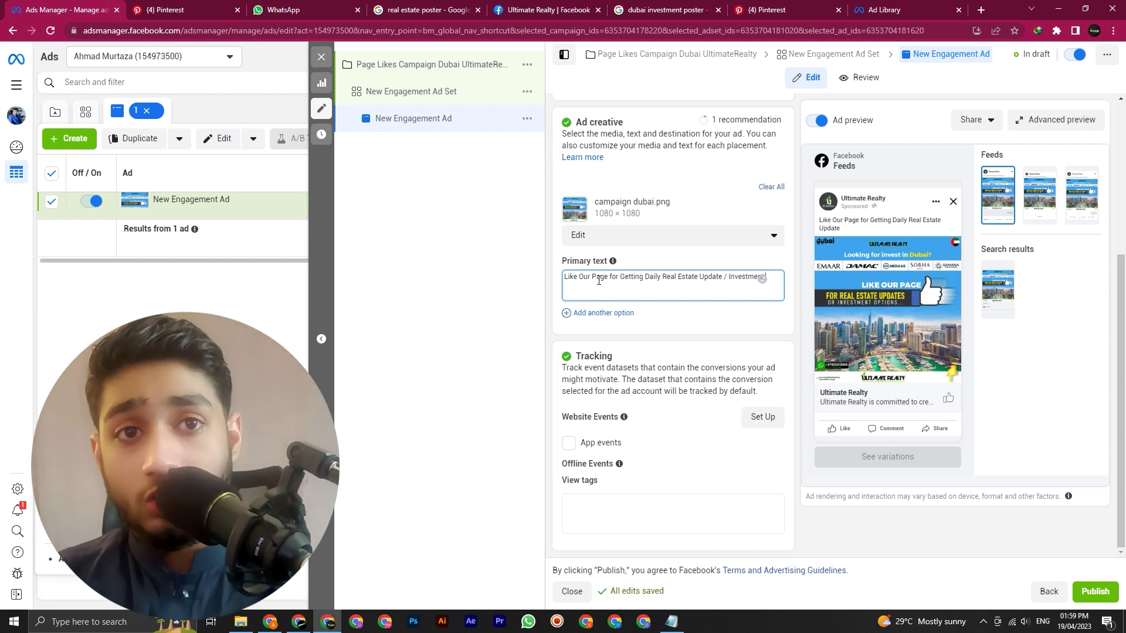
{"action": "type", "text": " Opportunitie"}
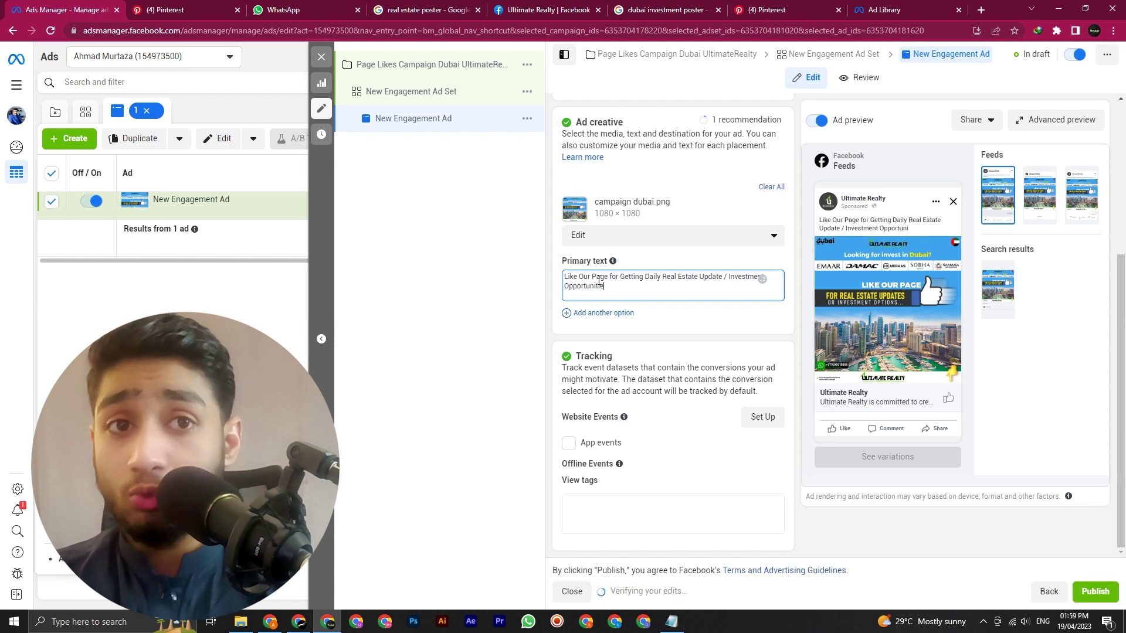
{"action": "type", "text": "s"}
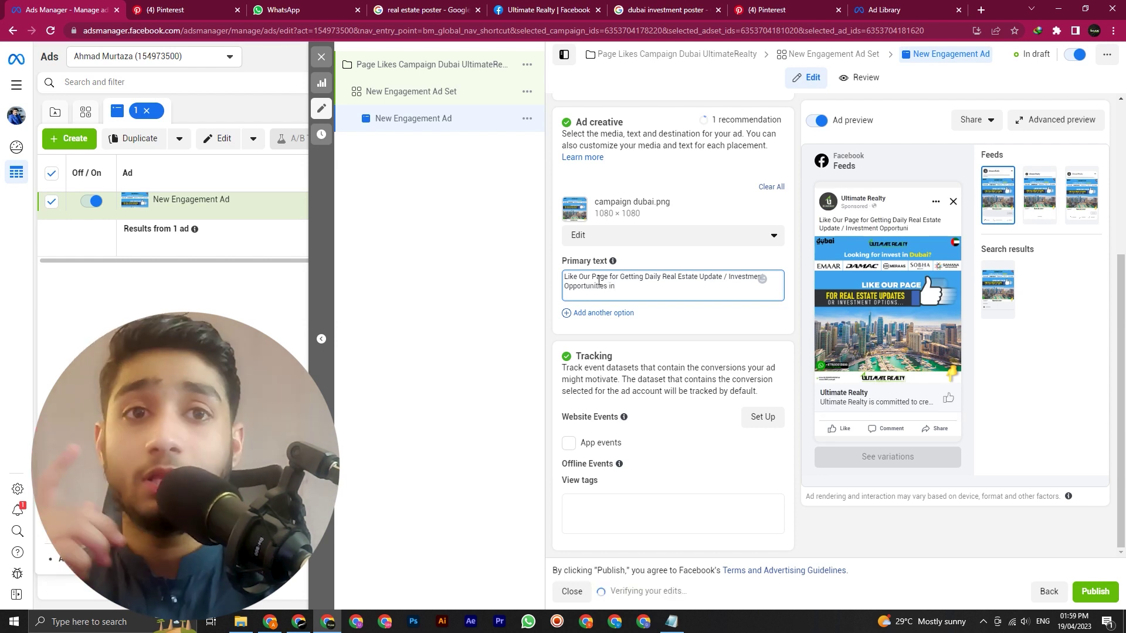
{"action": "type", "text": " In United A"}
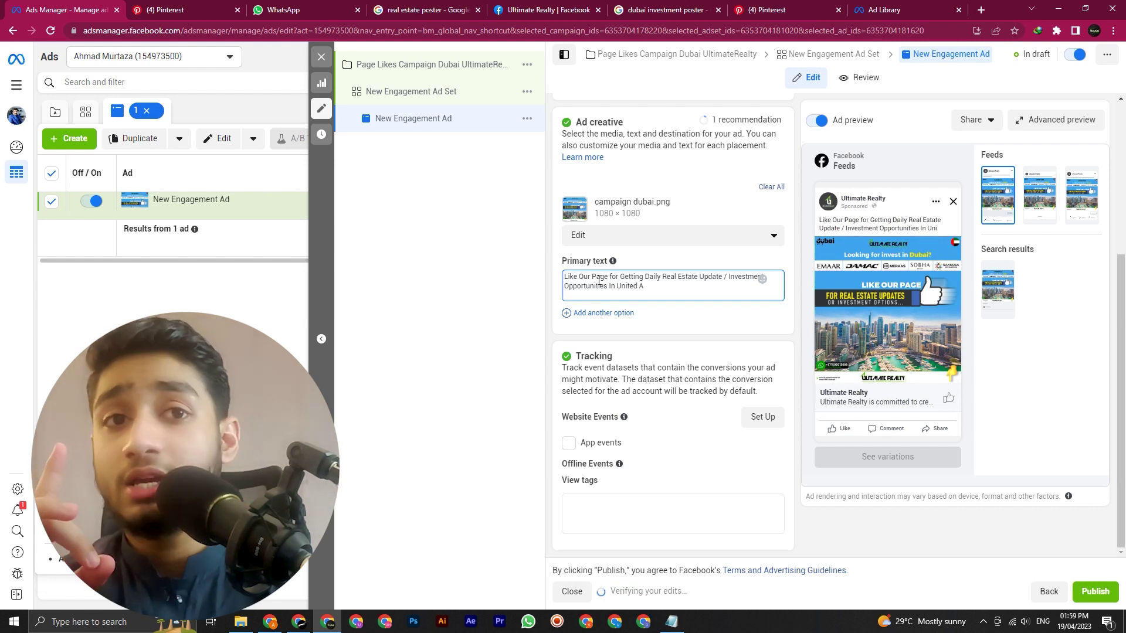
{"action": "key", "text": "BackSpace"}
{"action": "key", "text": "BackSpace"}
{"action": "key", "text": "BackSpace"}
{"action": "key", "text": "BackSpace"}
{"action": "key", "text": "BackSpace"}
{"action": "key", "text": "BackSpace"}
{"action": "key", "text": "BackSpace"}
{"action": "key", "text": "BackSpace"}
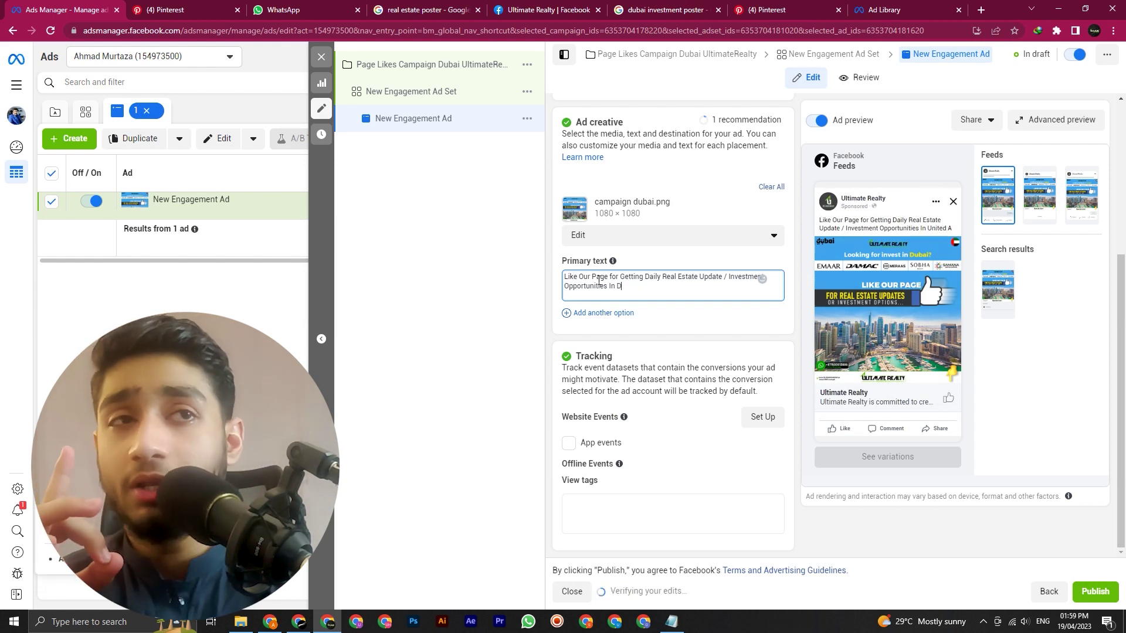
{"action": "type", "text": "Dubai "}
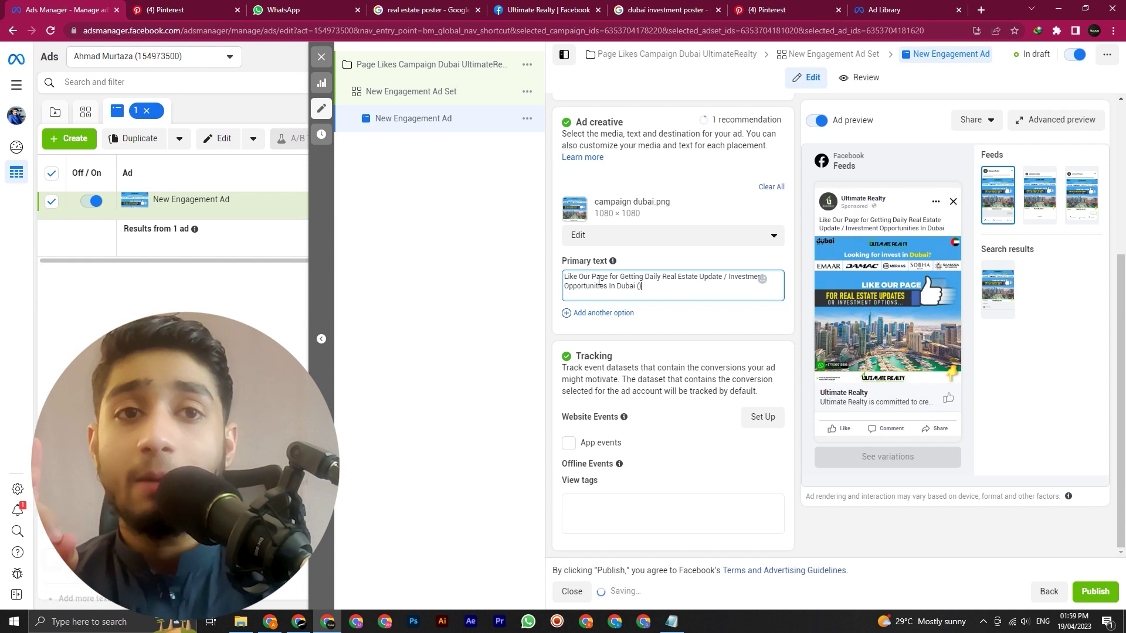
{"action": "type", "text": "(UAE"}
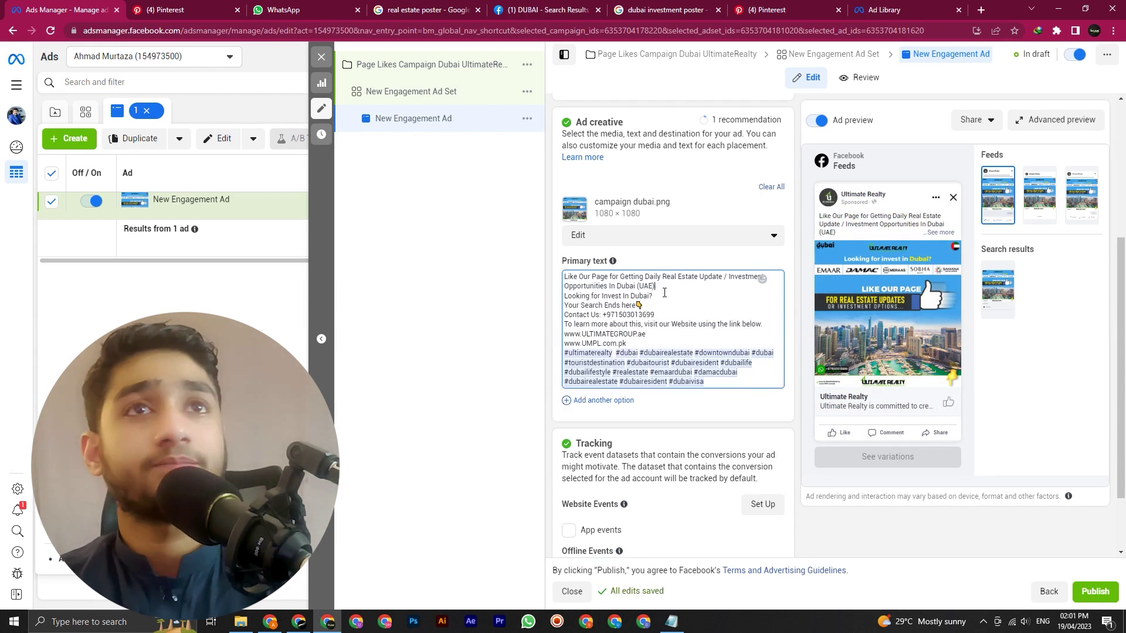
Insert "Explore unique cultural experiences and fascinating history. Begin your ultimate journey to a cultural discovery, only in Dubai!" below the primary text's opening sentence.
{"action": "type", "text": "Explore unique cultural experiences and fascinating history. Begin your ultimate journey to a cultural discovery, only in Dubai!"}
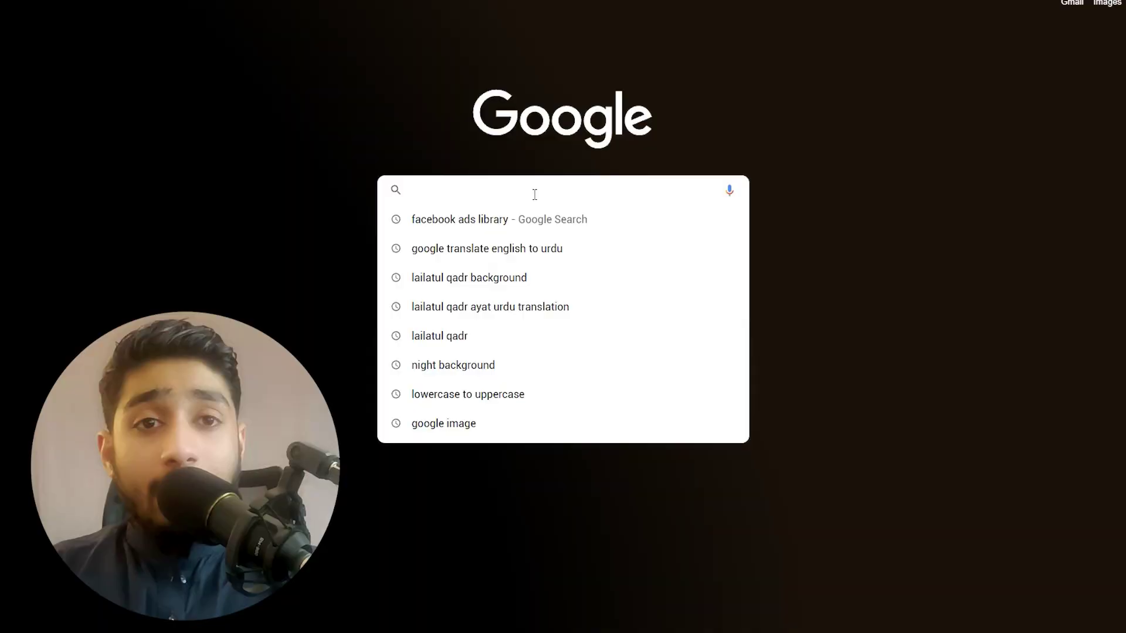
Search Google for "facebook ads library" and set the Ad Library's ad category to All ads for Pakistan.
{"action": "type", "text": "facebook ads library"}
{"action": "key", "text": "Return"}
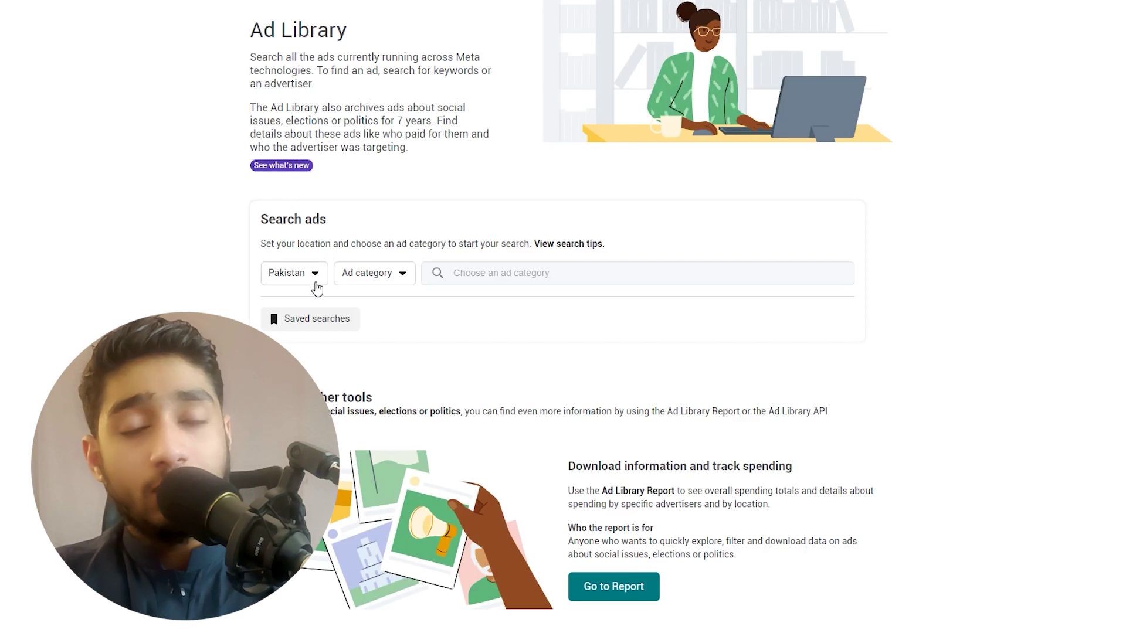
{"action": "left_click", "coordinate": [315, 286]}
{"action": "left_click", "coordinate": [403, 283]}
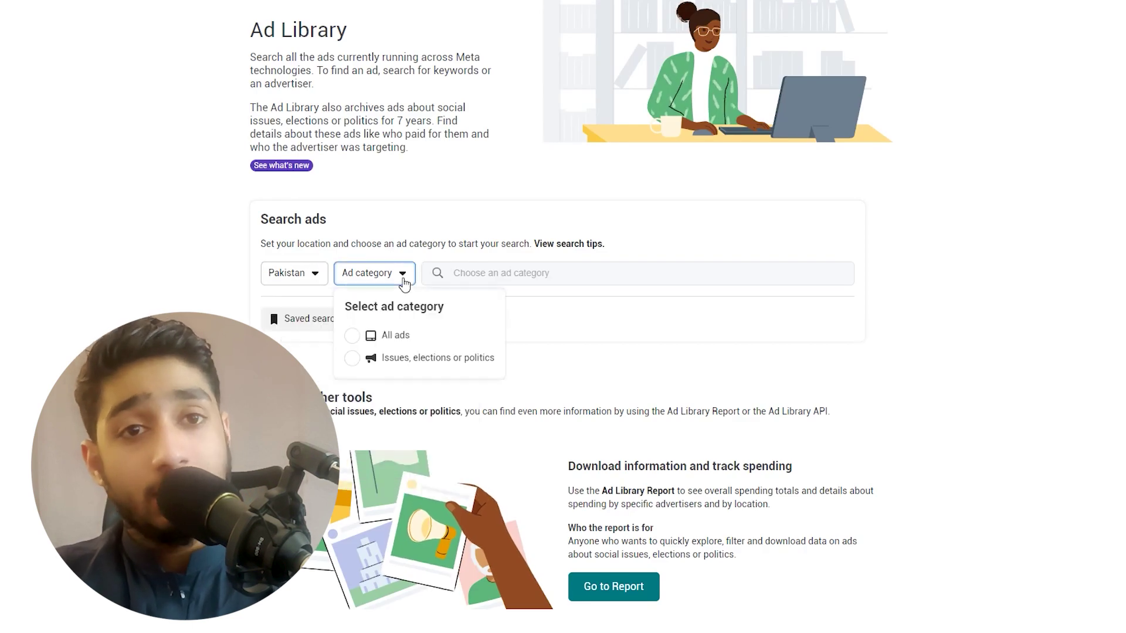
{"action": "left_click", "coordinate": [410, 334]}
Search the Ad Library for "urban city lahore" and browse the matching ads for inspiration.
{"action": "left_click", "coordinate": [463, 273]}
{"action": "type", "text": "ur"}
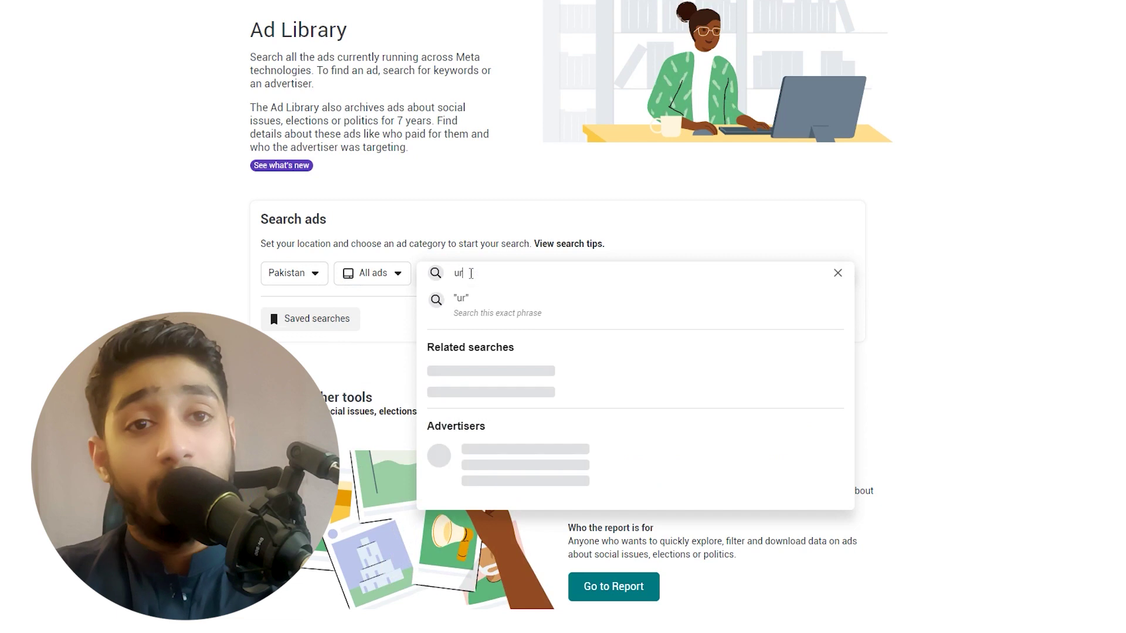
{"action": "type", "text": "ban city lahtre"}
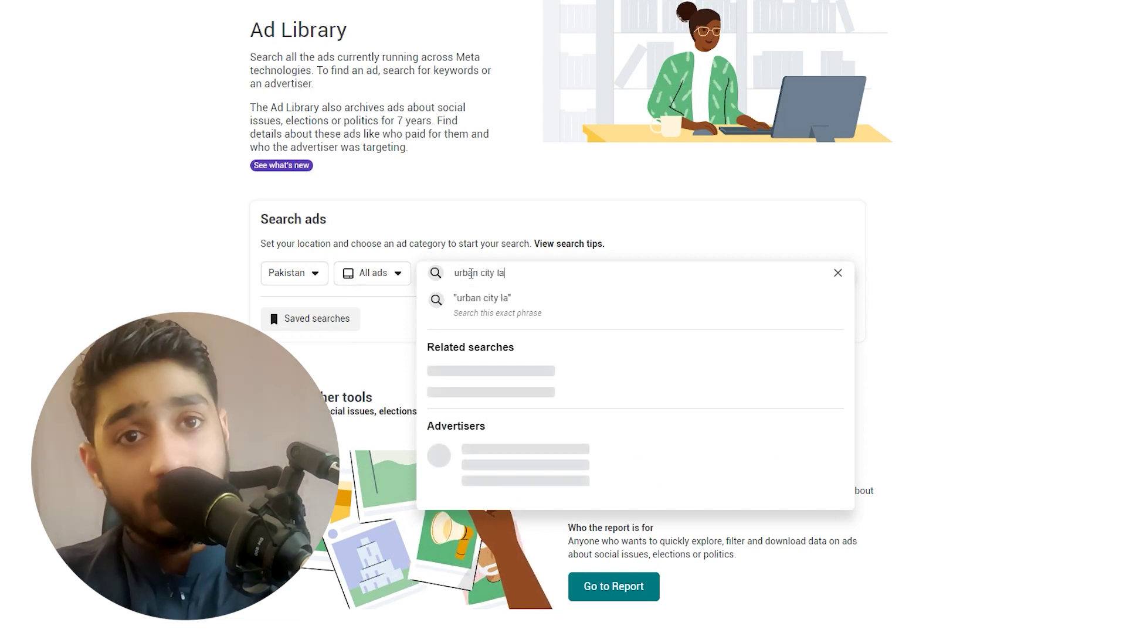
{"action": "key", "text": "BackSpace"}
{"action": "key", "text": "BackSpace"}
{"action": "key", "text": "BackSpace"}
{"action": "type", "text": "ore"}
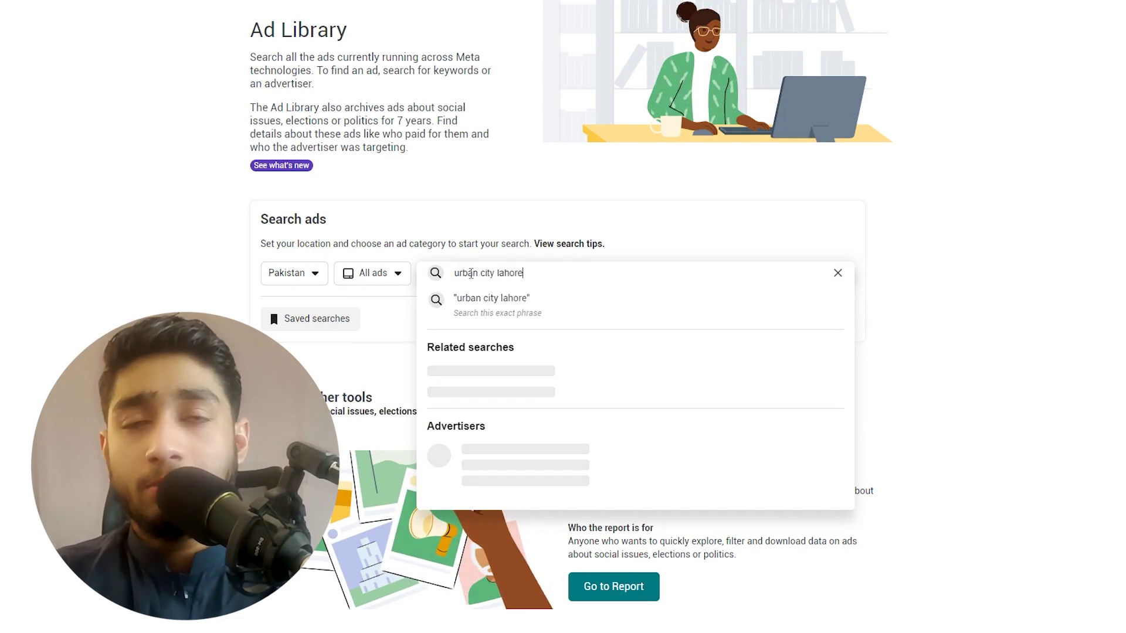
{"action": "key", "text": "Return"}
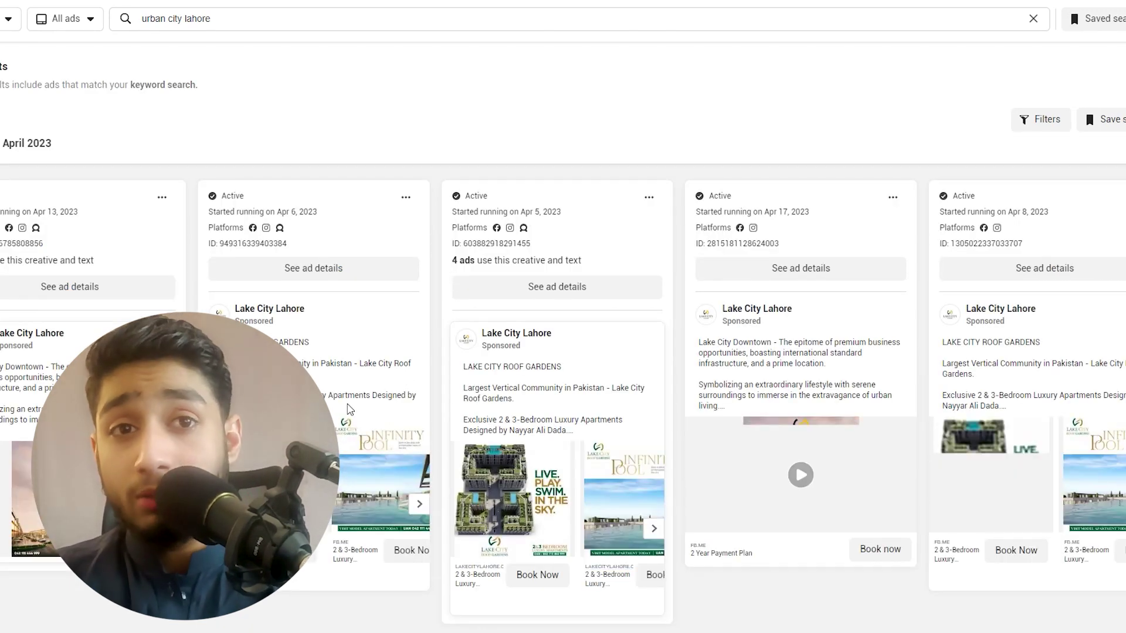
{"action": "scroll", "coordinate": [352, 414], "scroll_direction": "down", "scroll_amount": 10}
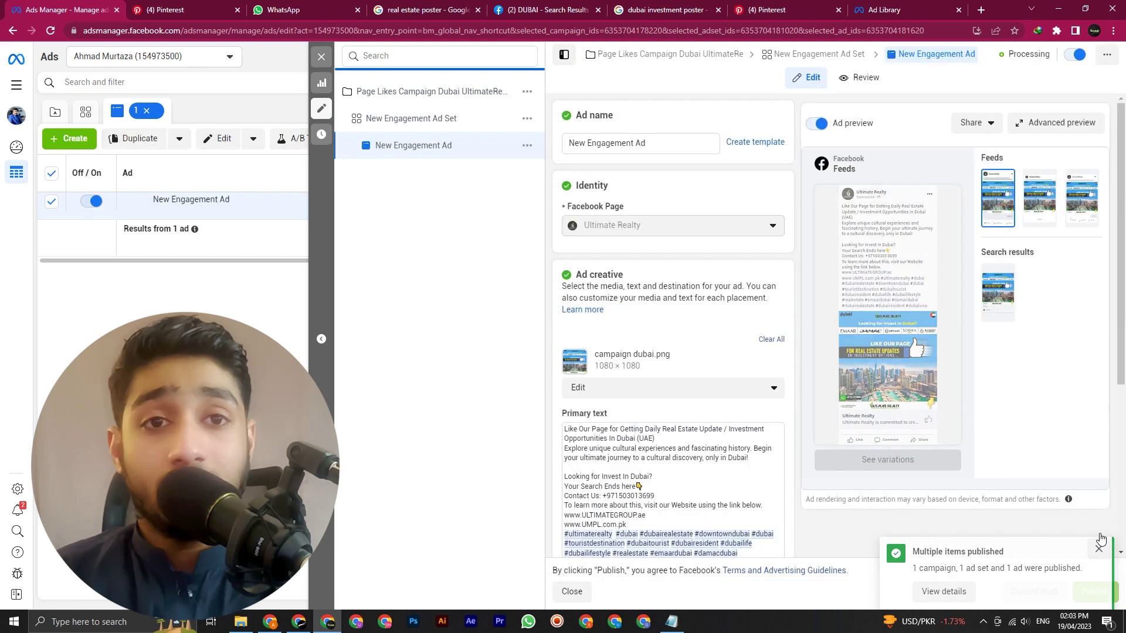
Dismiss the publishing notification and check the engagement ad's delivery status.
{"action": "left_click", "coordinate": [1099, 535]}
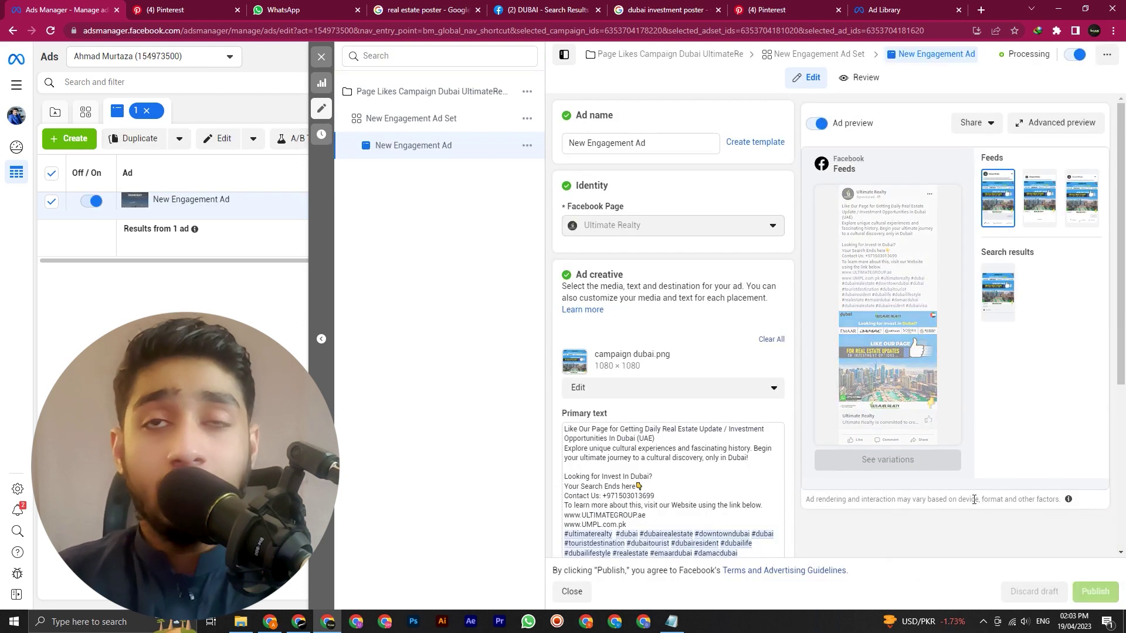
{"action": "double_click", "coordinate": [1029, 54]}
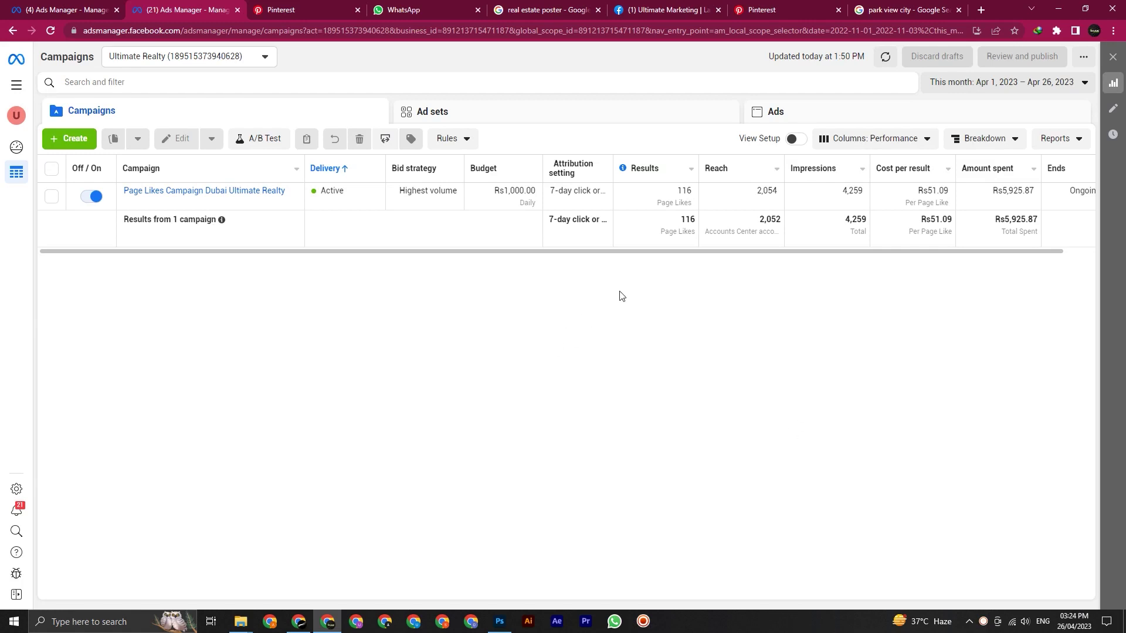
Review the Dubai page likes campaign's results, cost per page like and amount spent in the campaigns table.
{"action": "double_click", "coordinate": [684, 190]}
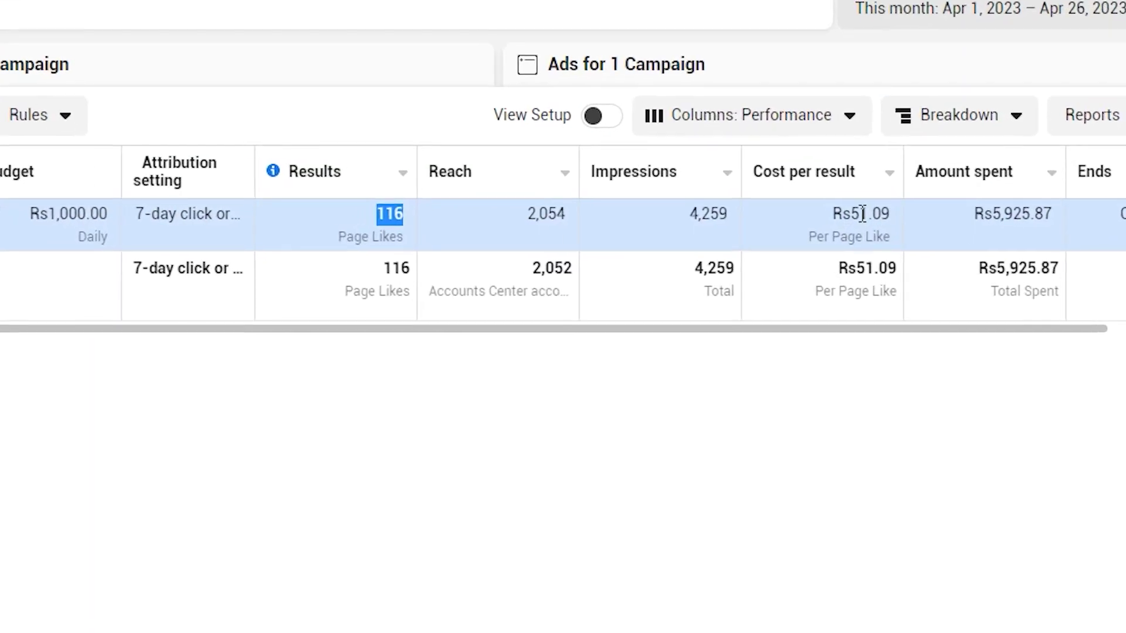
{"action": "double_click", "coordinate": [863, 214]}
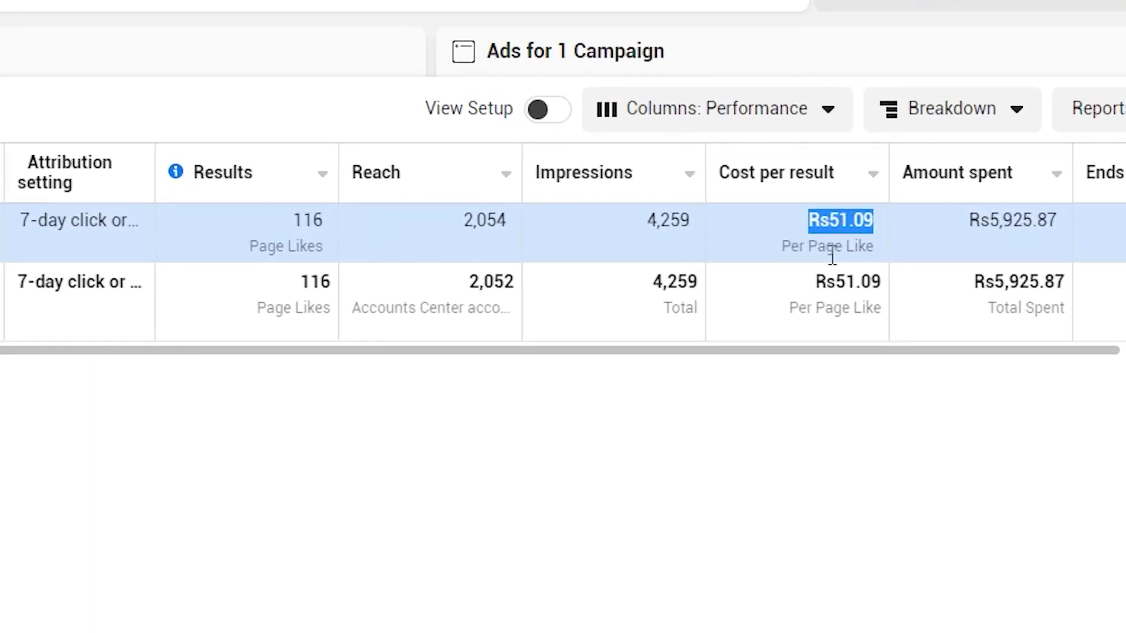
{"action": "left_click", "coordinate": [1010, 215]}
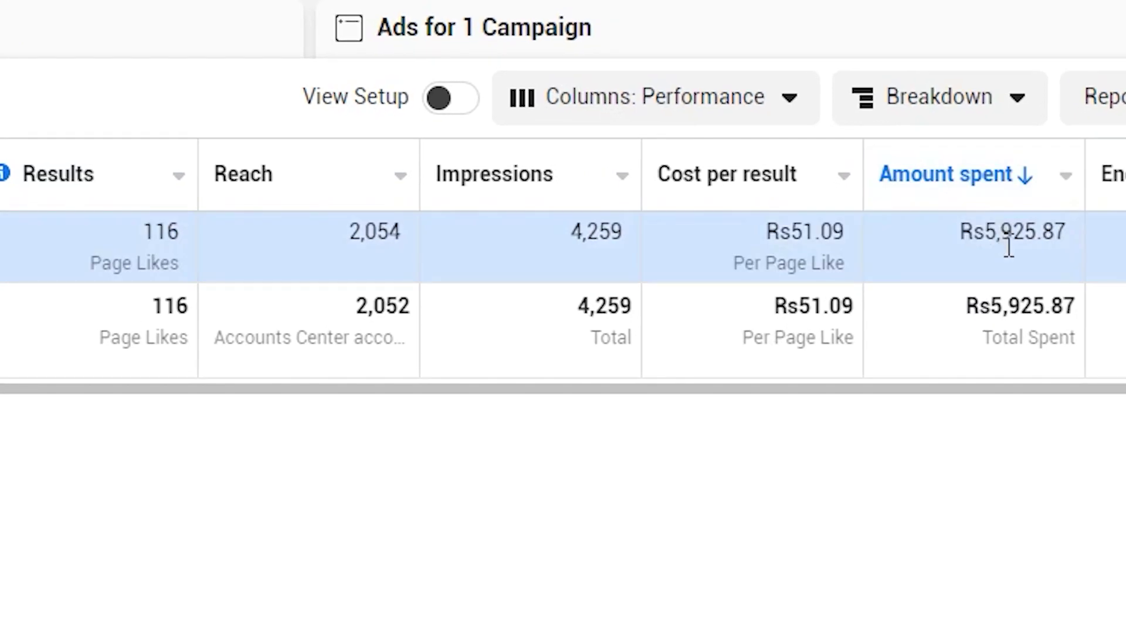
{"action": "double_click", "coordinate": [1009, 246]}
{"action": "left_click", "coordinate": [895, 515]}
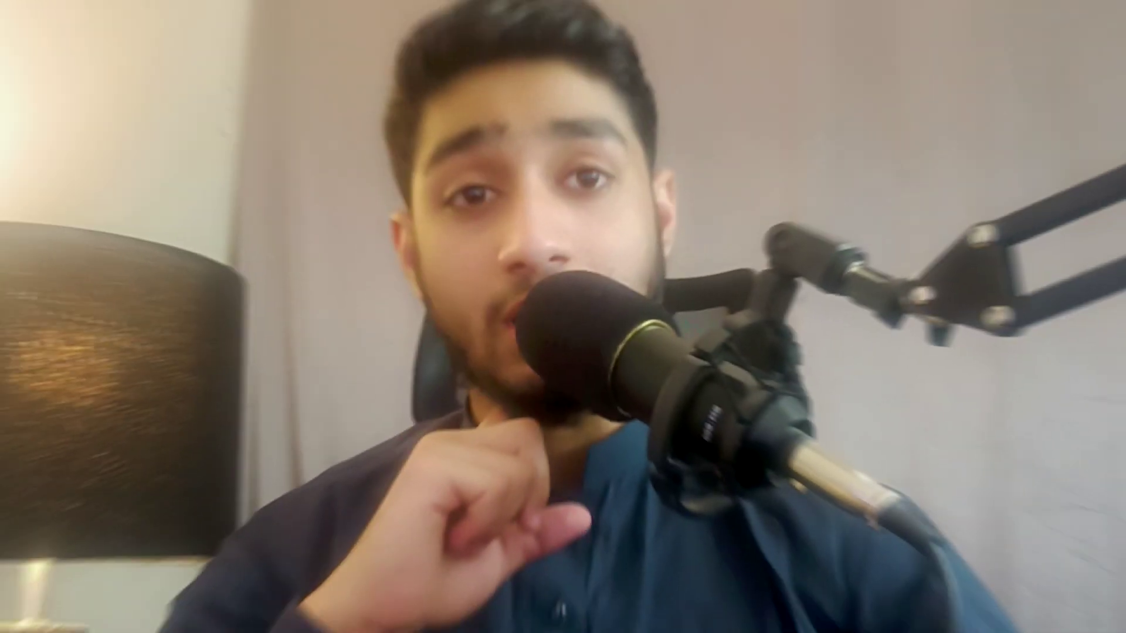